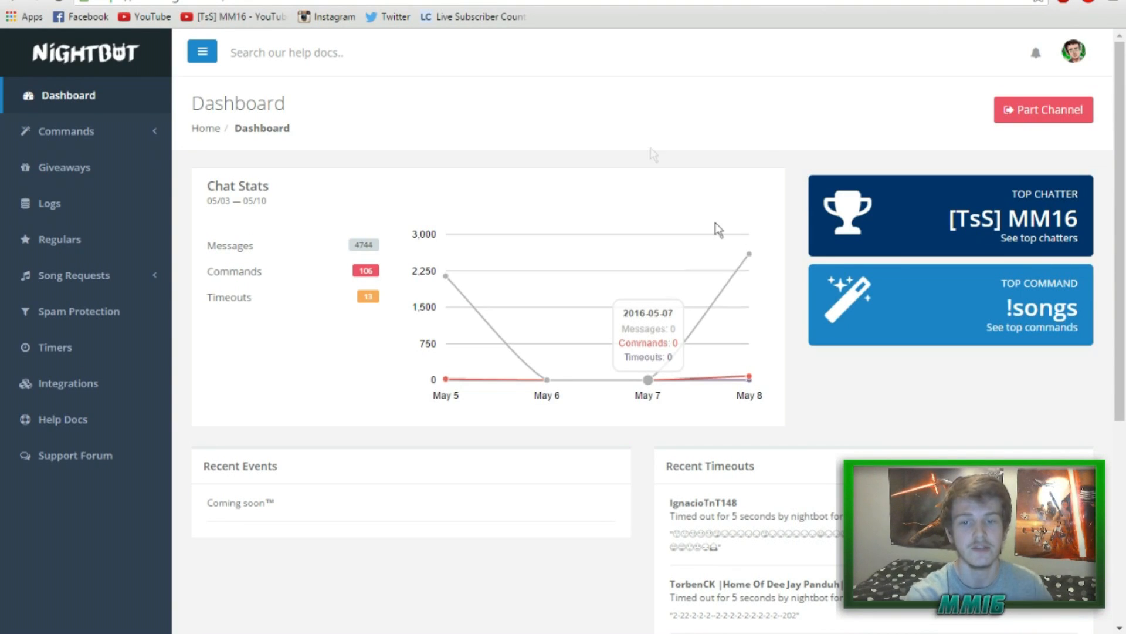
# Look through the YouTube live chat's moderators list, then close it.
pyautogui.scroll(-3, 675, 264)
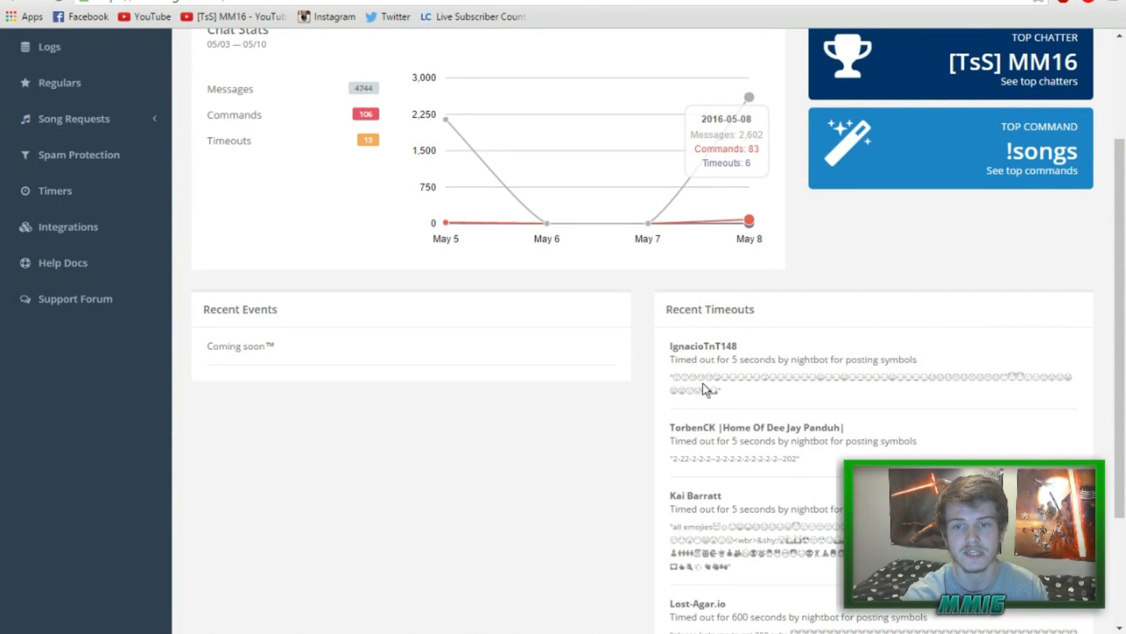
pyautogui.scroll(3, 717, 538)
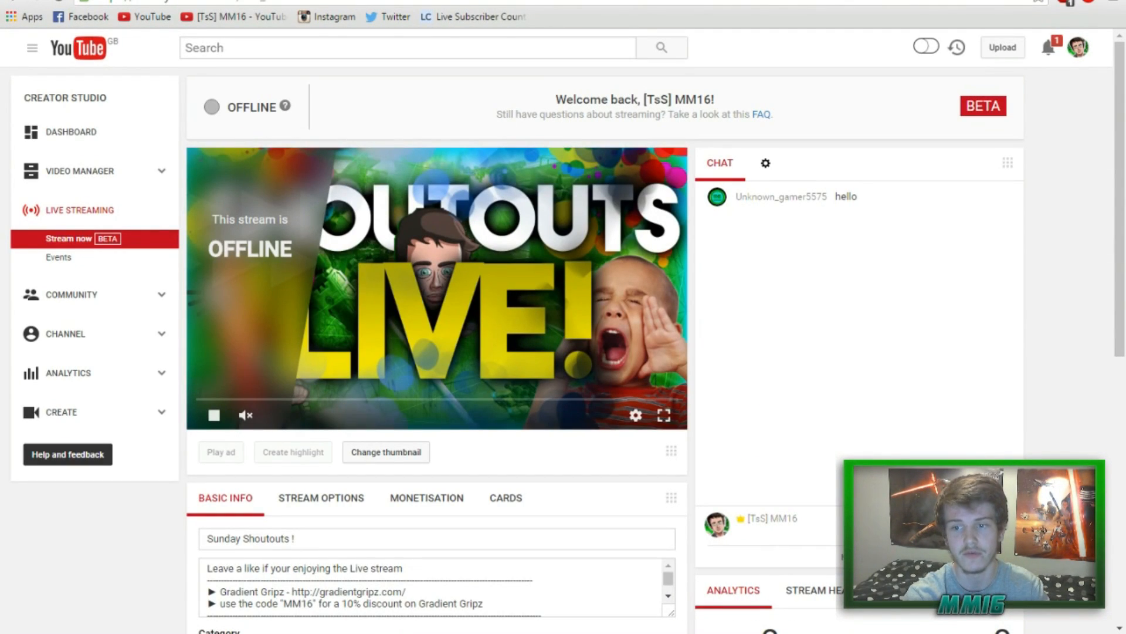
pyautogui.click(1006, 524)
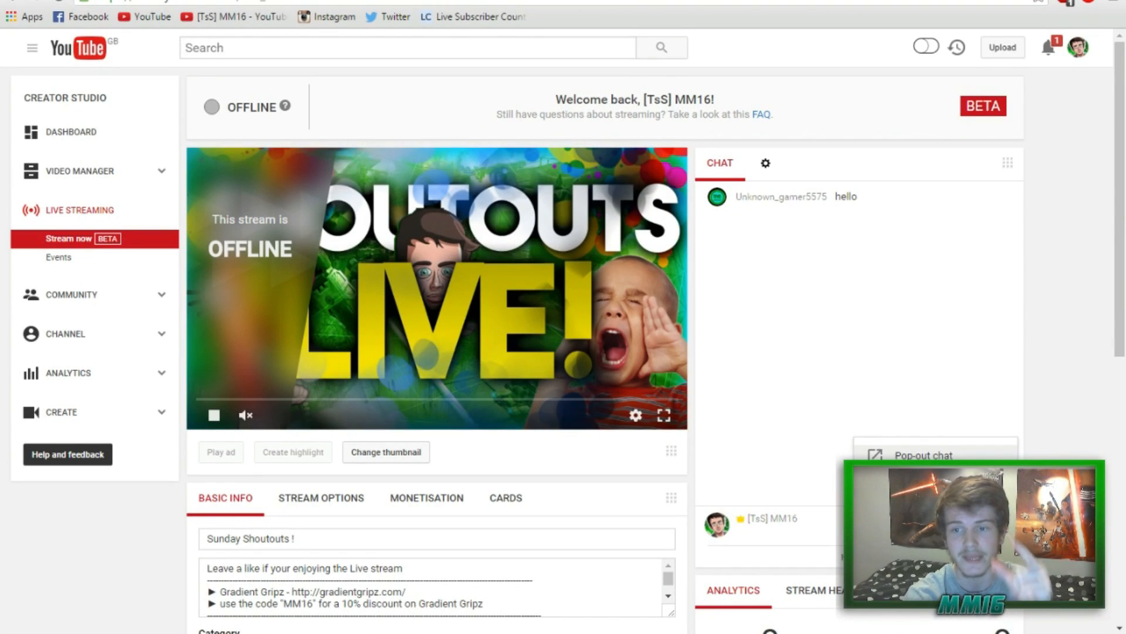
pyautogui.click(933, 478)
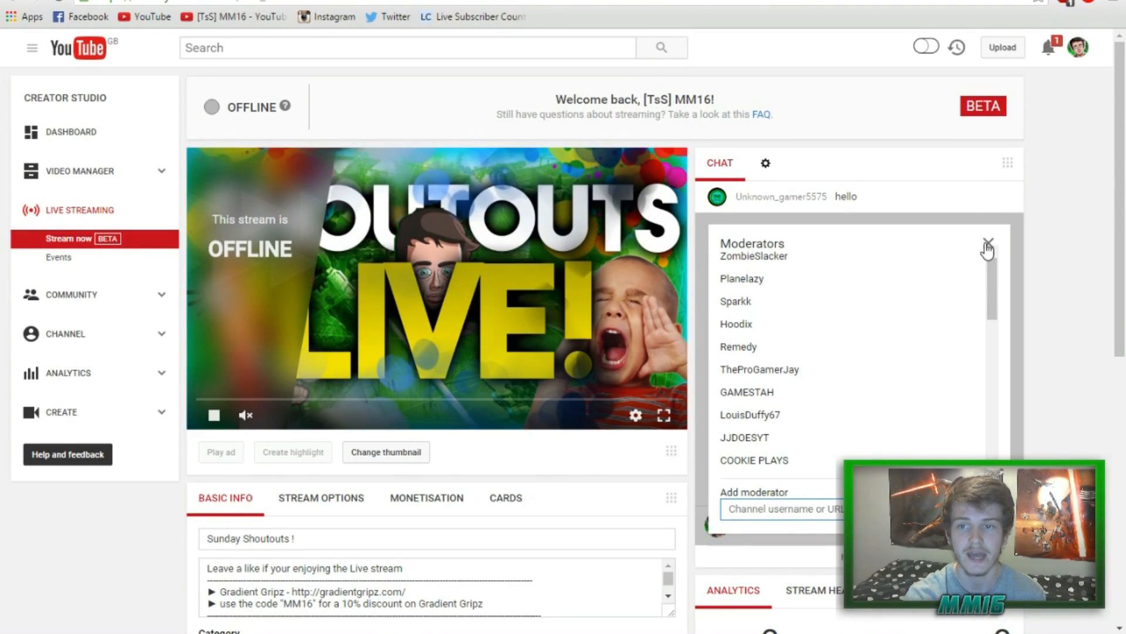
pyautogui.moveTo(993, 300); pyautogui.dragTo(993, 435)
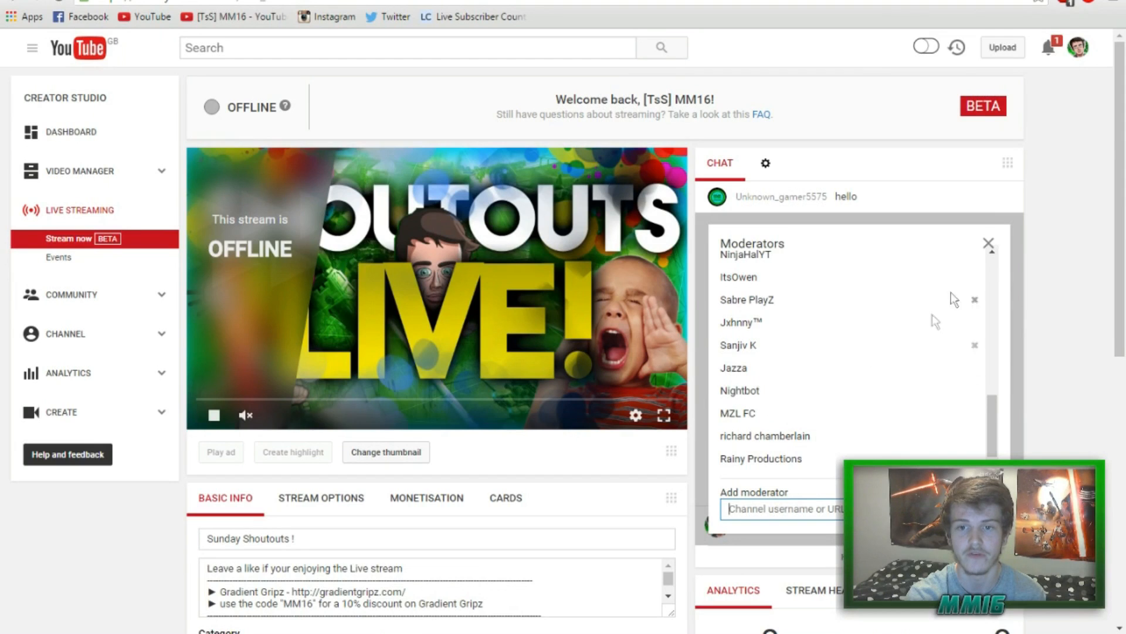
pyautogui.click(989, 243)
# Review Nightbot's spam protection filters and custom commands list, then return to YouTube.
pyautogui.click(350, 1)
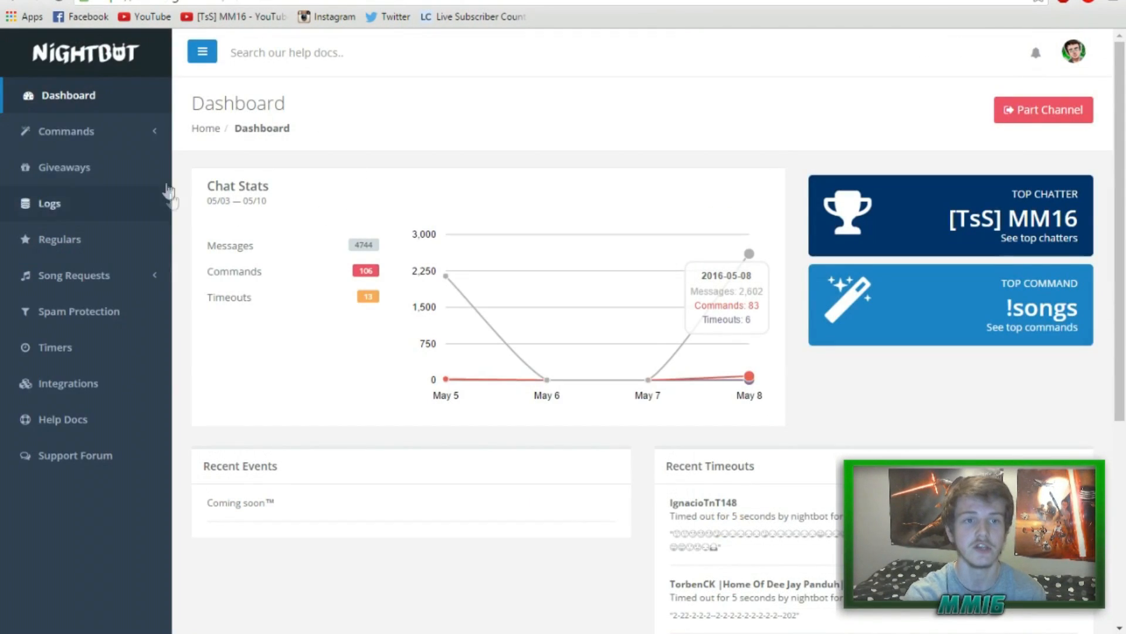
pyautogui.click(103, 132)
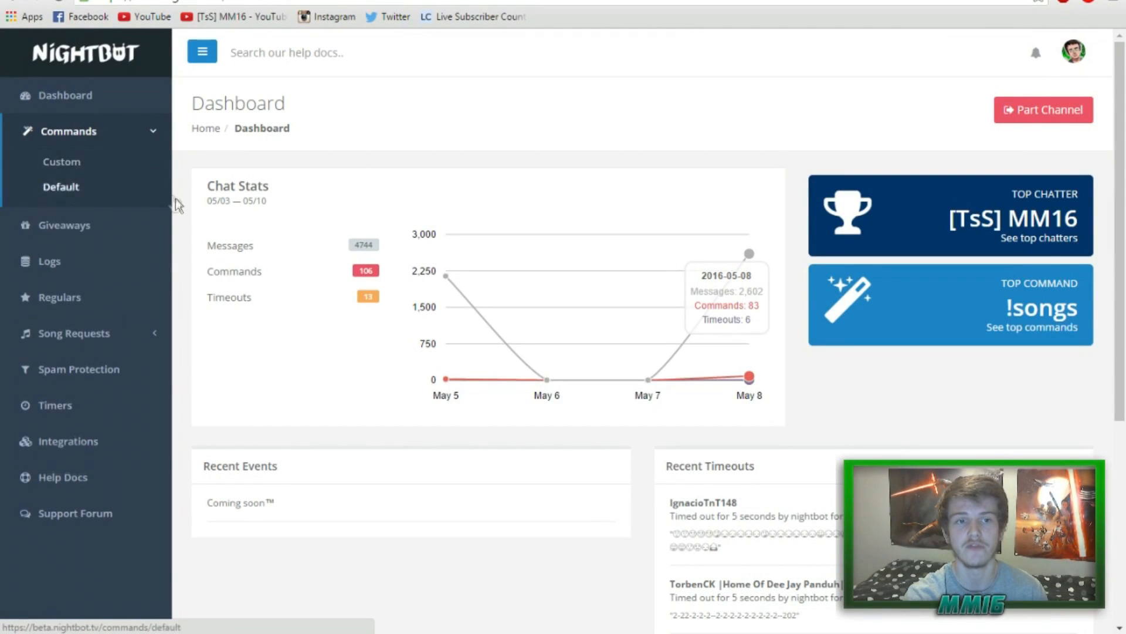
pyautogui.click(127, 365)
pyautogui.scroll(-1, 385, 294)
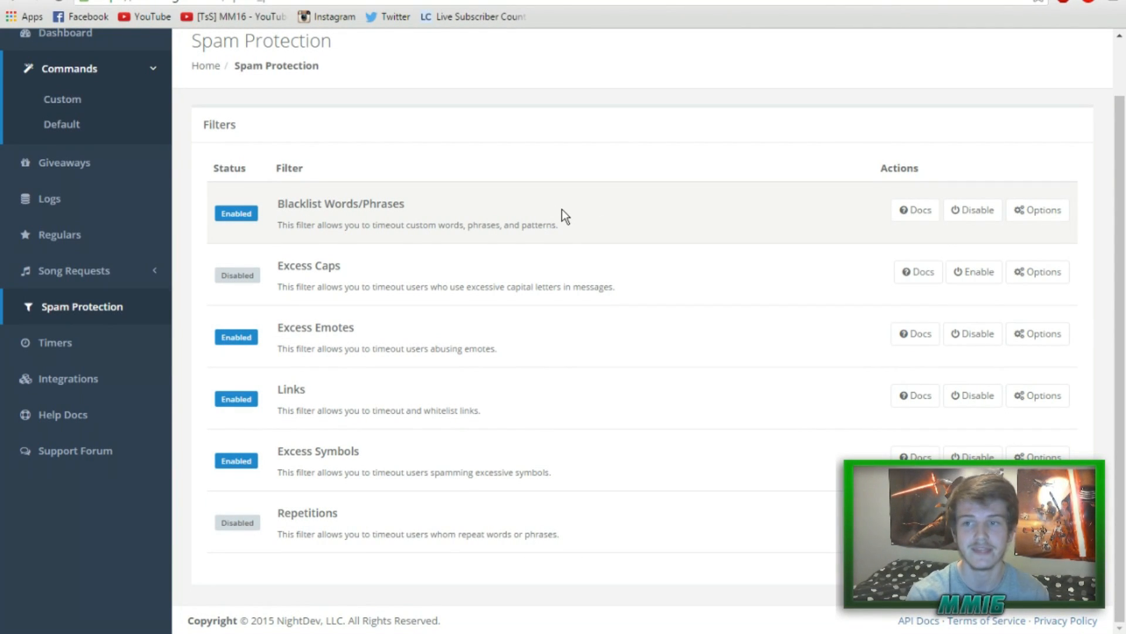
pyautogui.scroll(1, 122, 296)
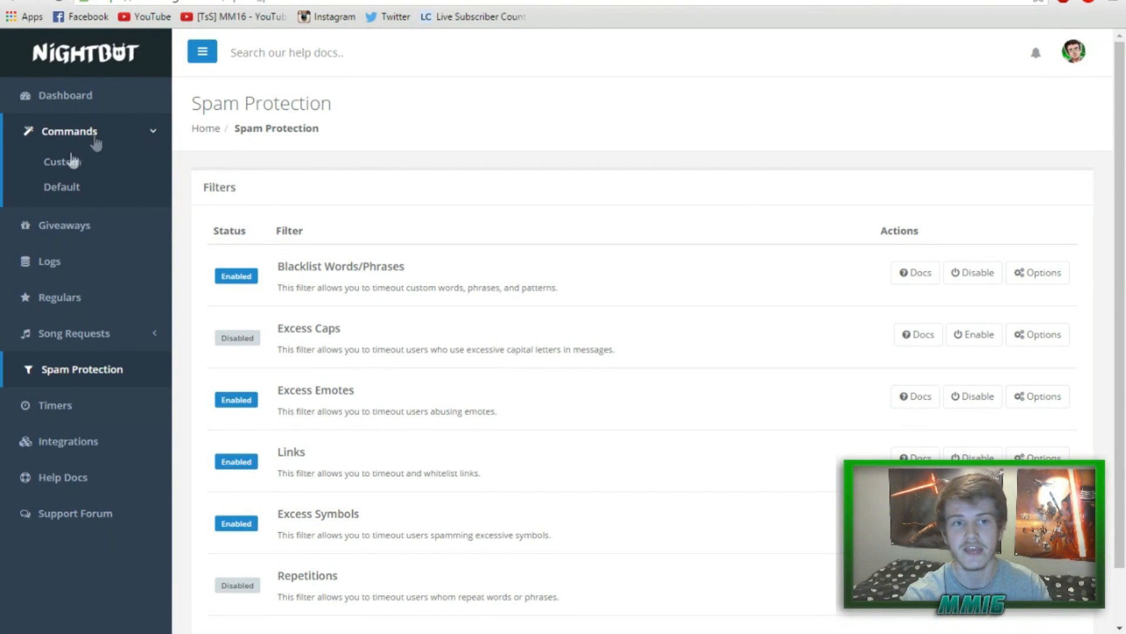
pyautogui.click(74, 164)
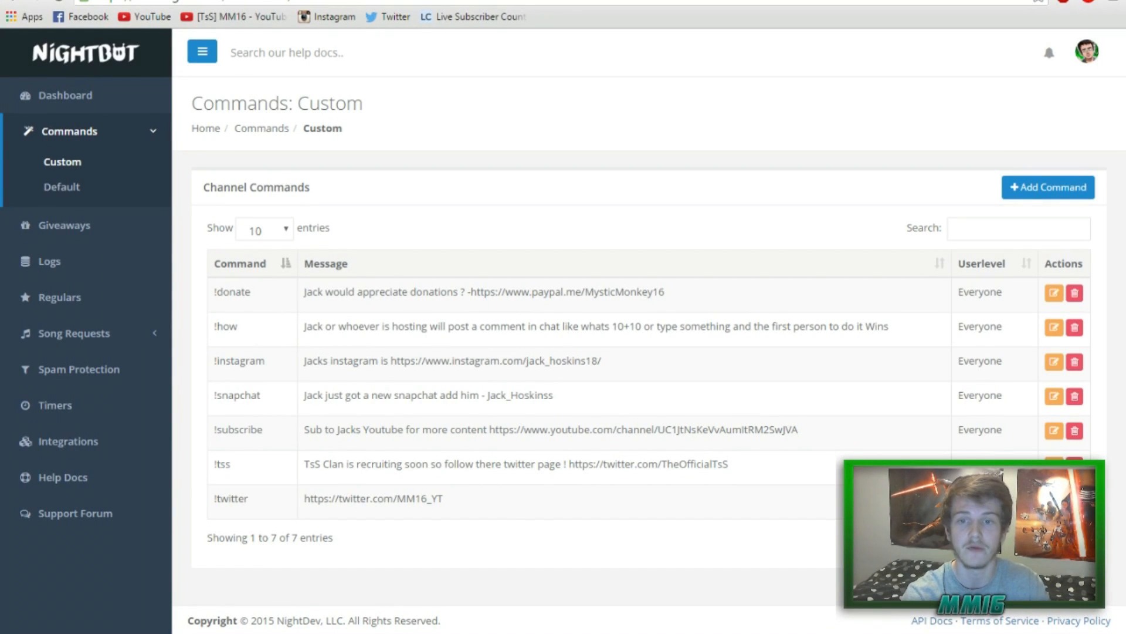
pyautogui.hotkey('ctrl', 'Tab')
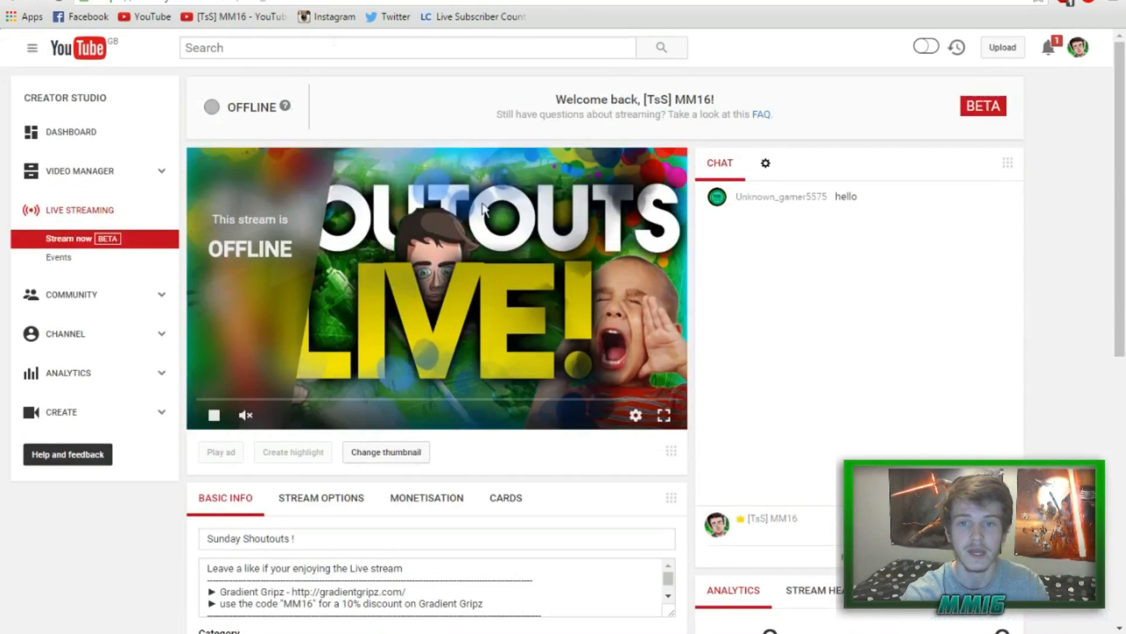
# Send !how in the YouTube live chat for Nightbot's game explanation, then go back to Nightbot.
pyautogui.click(805, 536)
pyautogui.write('!how')
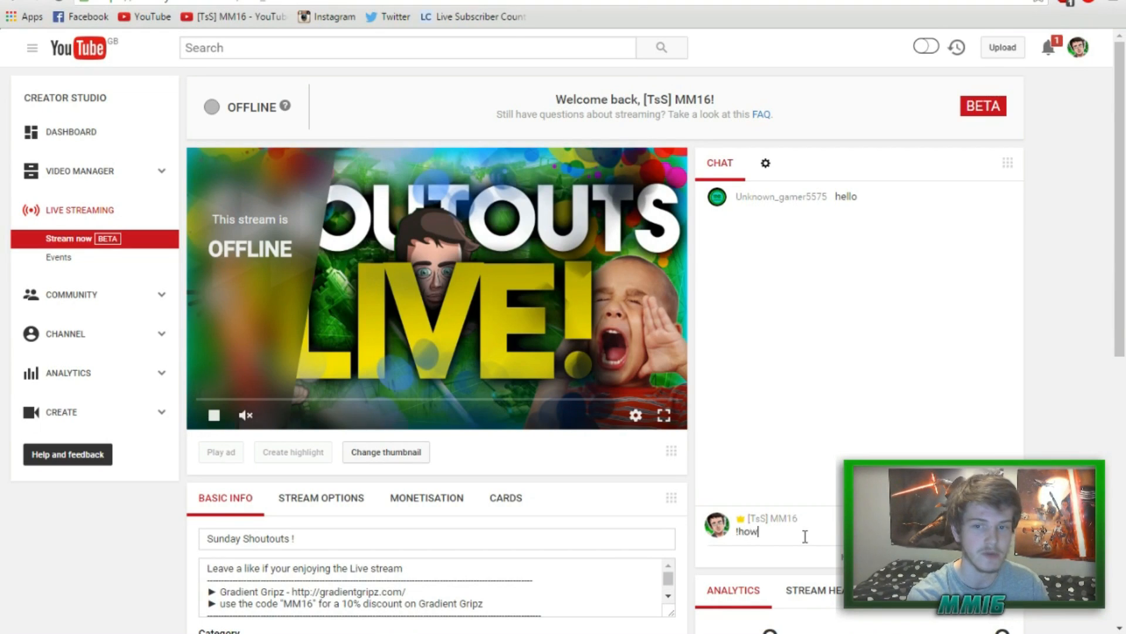
pyautogui.press('Return')
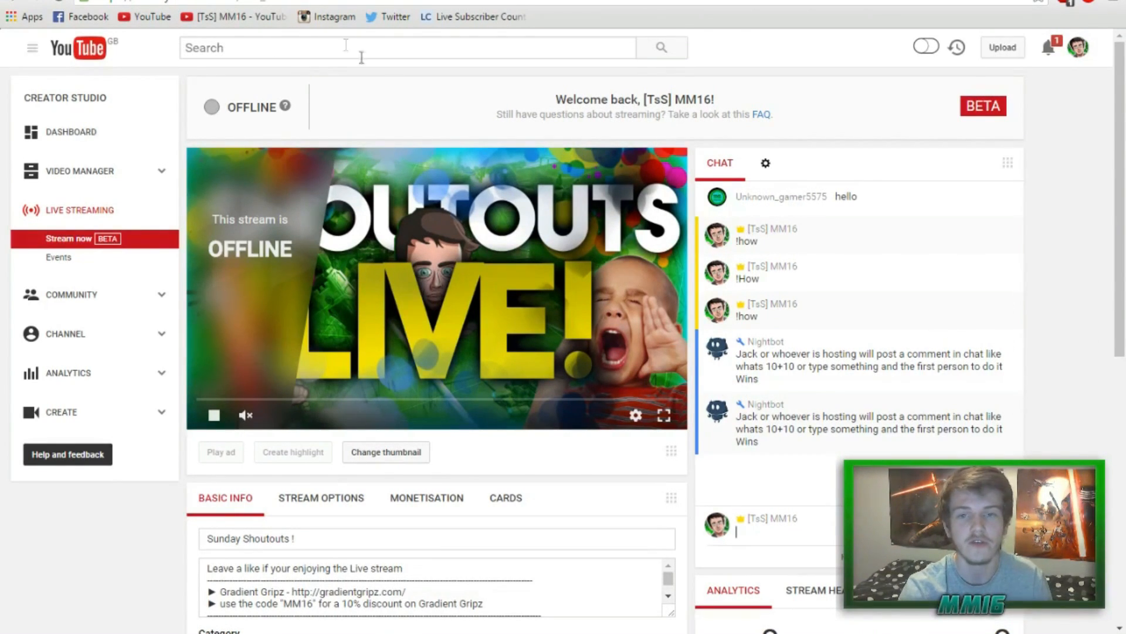
pyautogui.hotkey('ctrl', 'Tab')
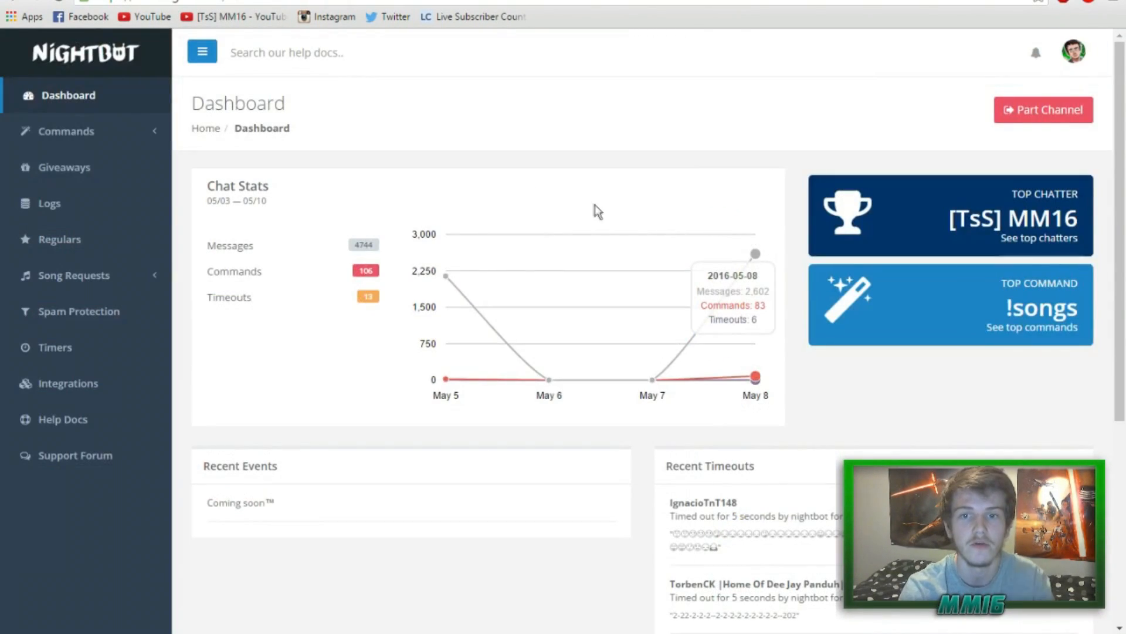
# Start a new custom command named !Youtube.
pyautogui.click(130, 139)
pyautogui.click(141, 160)
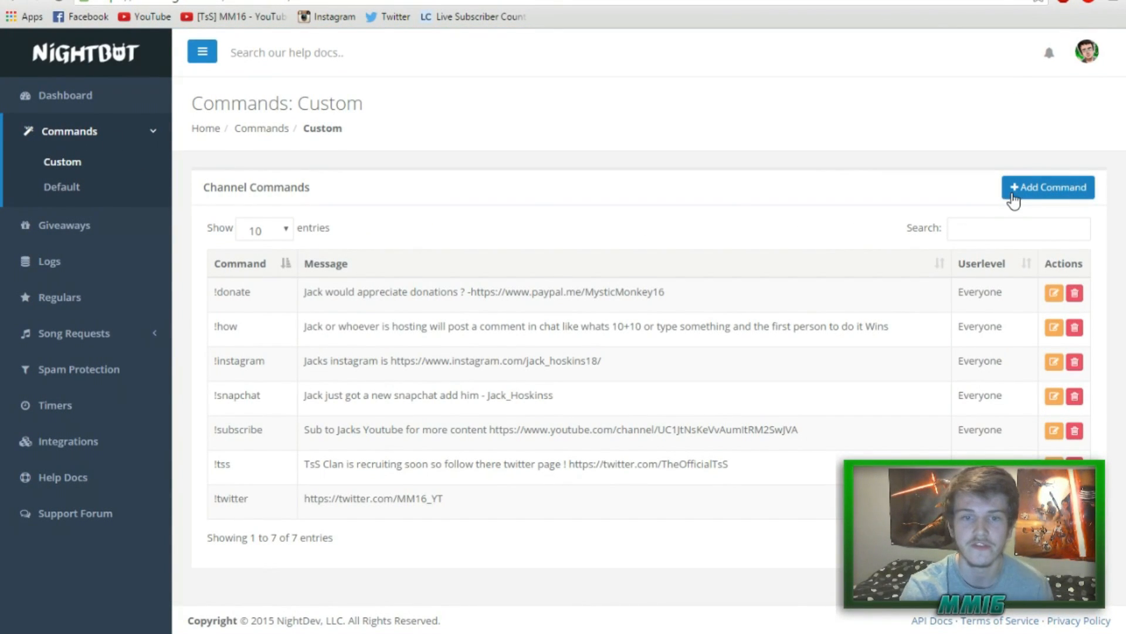
pyautogui.click(1044, 189)
pyautogui.click(591, 127)
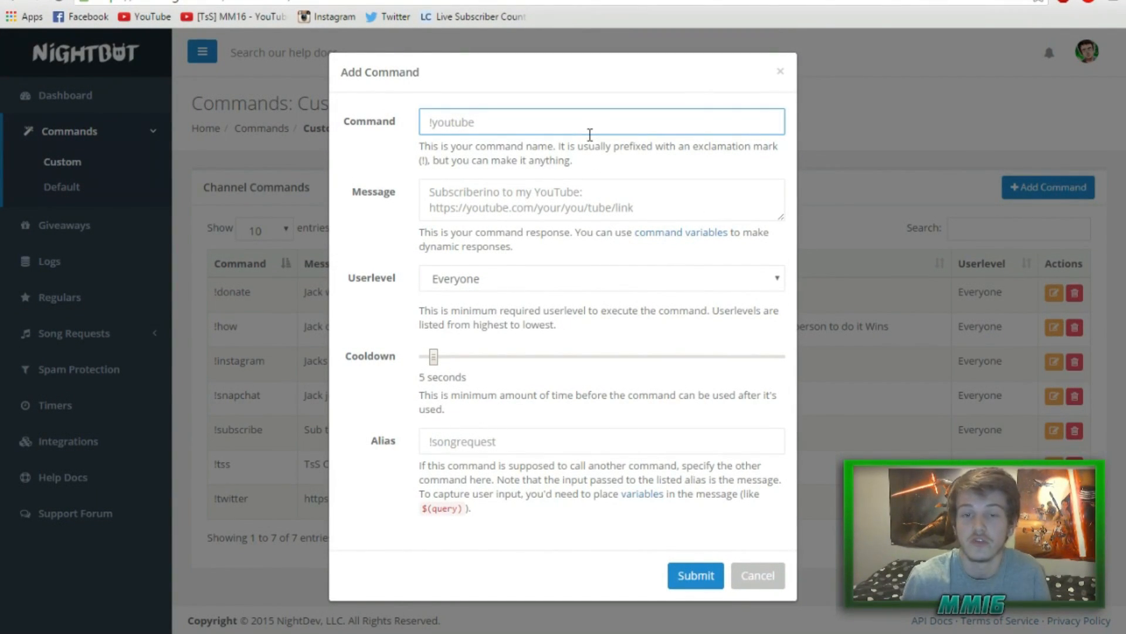
pyautogui.write('!')
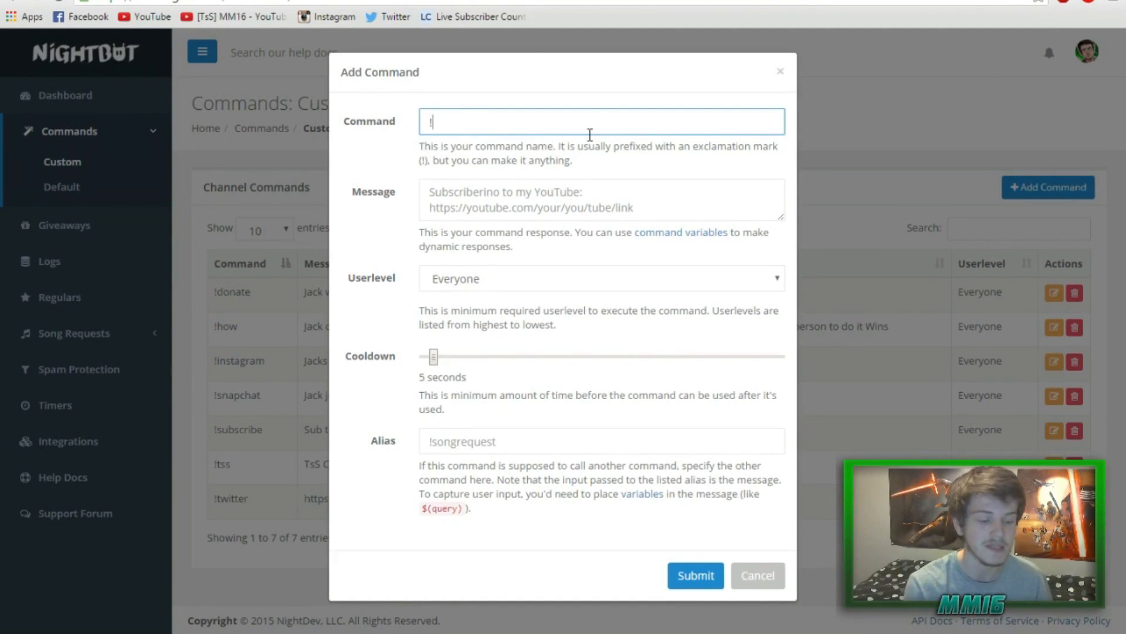
pyautogui.write('Youtube')
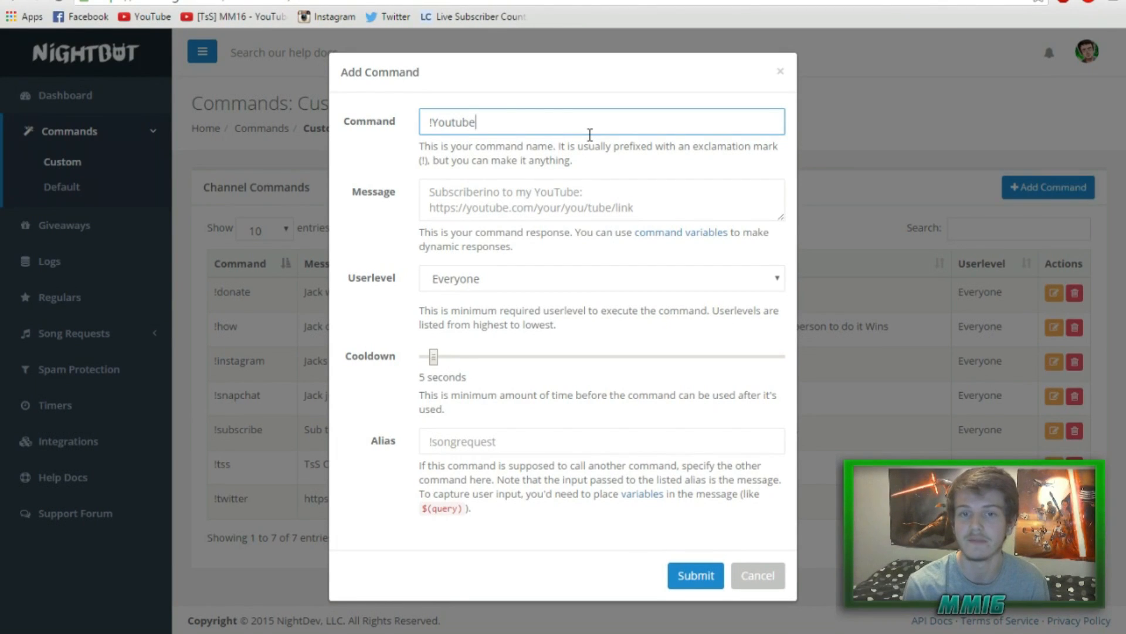
# Give it the reply 'This is where the link would go', keep userlevel Everyone, and submit.
pyautogui.click(485, 195)
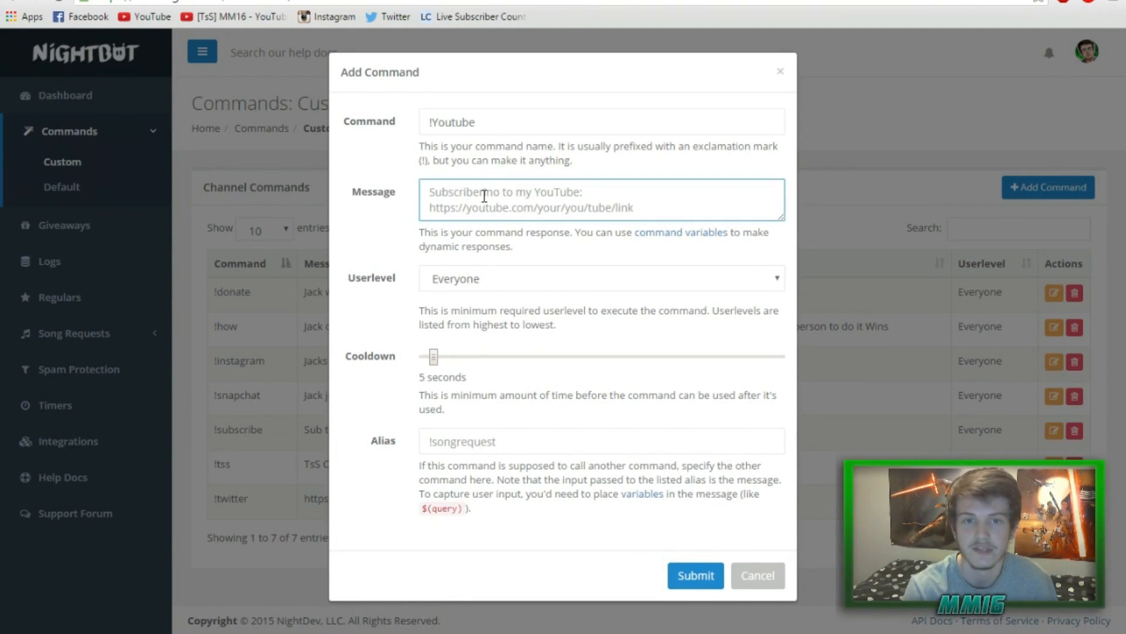
pyautogui.write('This ')
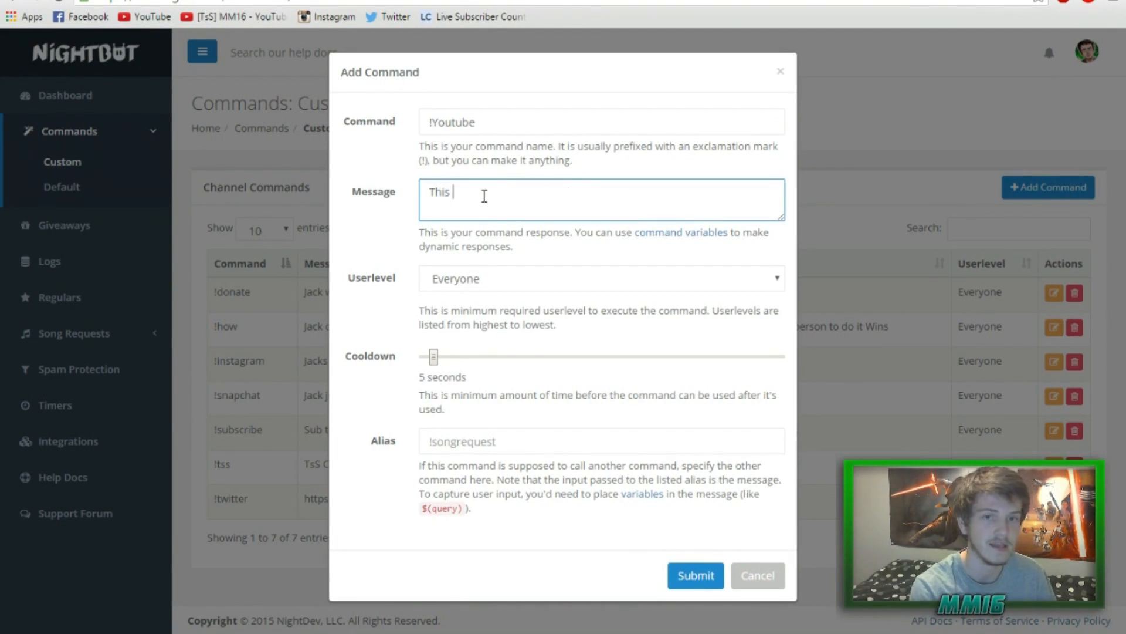
pyautogui.write('is whire the ')
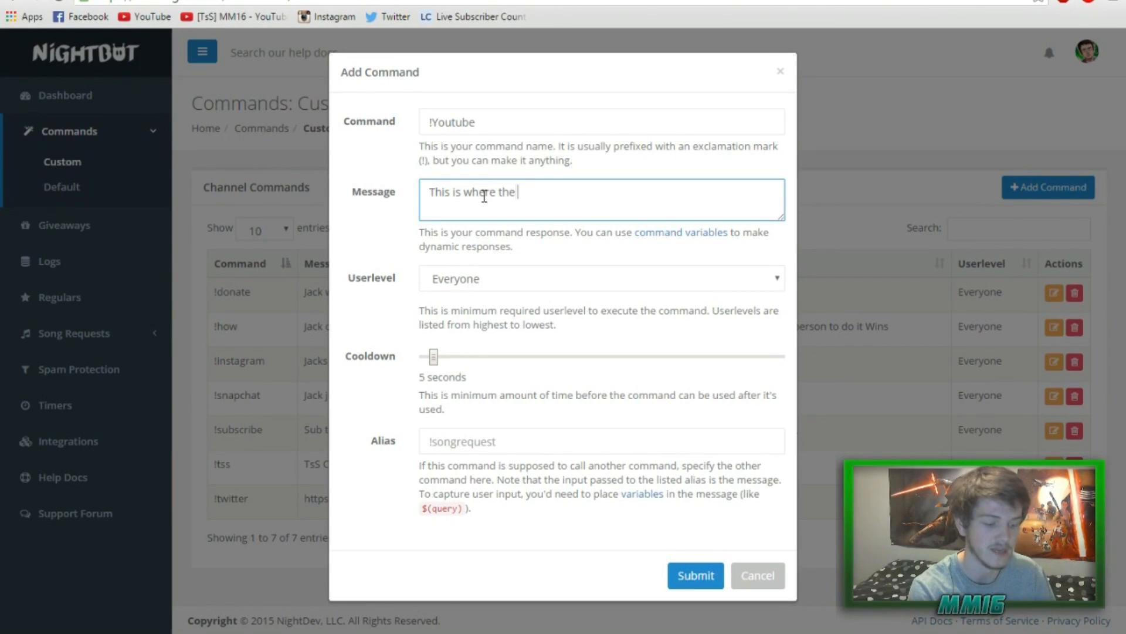
pyautogui.write('link would go')
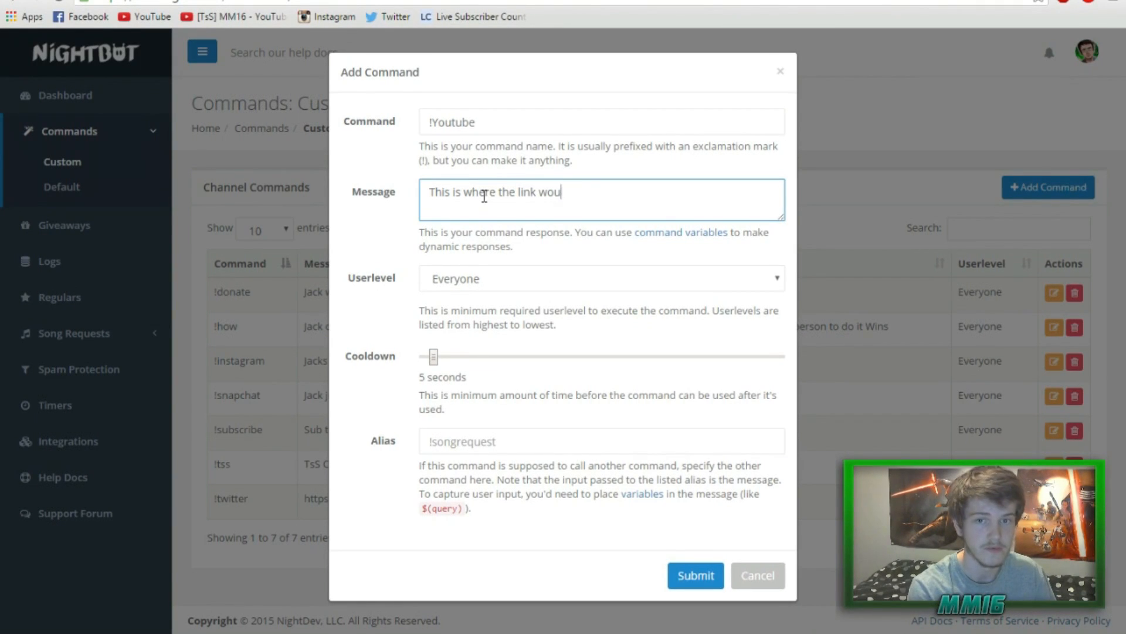
pyautogui.click(481, 279)
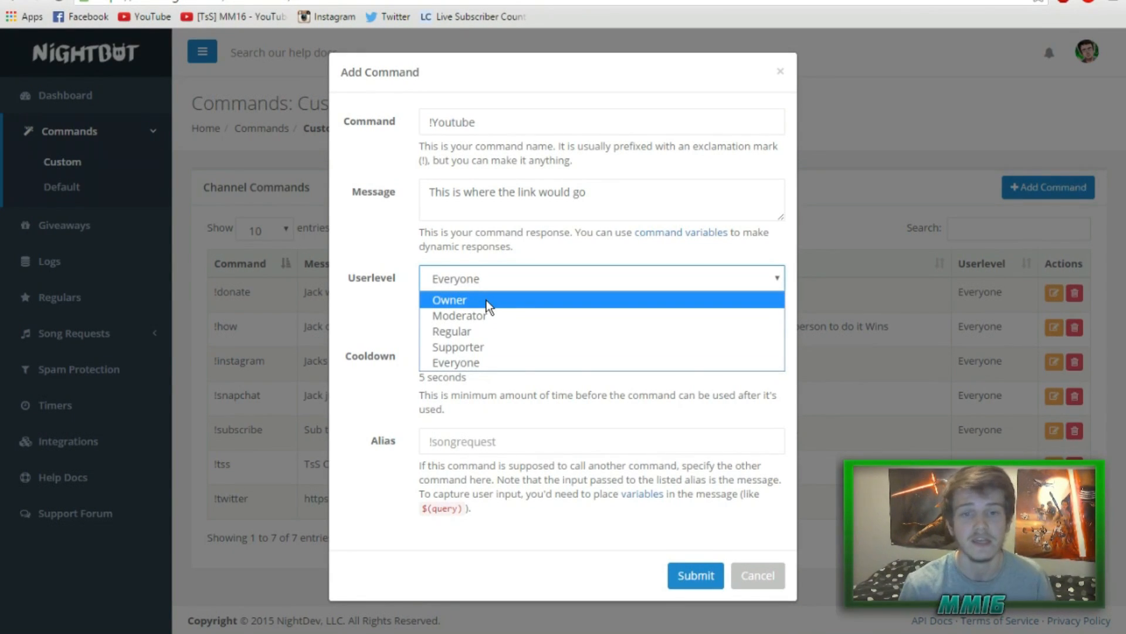
pyautogui.click(499, 363)
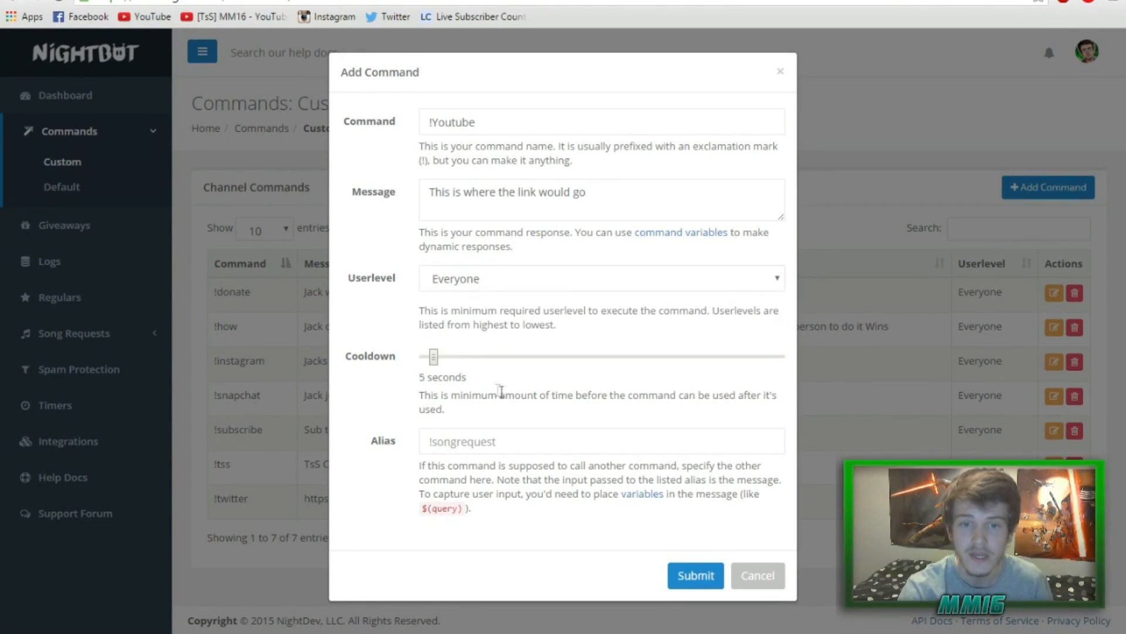
pyautogui.moveTo(414, 380)
pyautogui.mouseDown()
pyautogui.moveTo(515, 395)
pyautogui.moveTo(422, 395)
pyautogui.mouseUp()
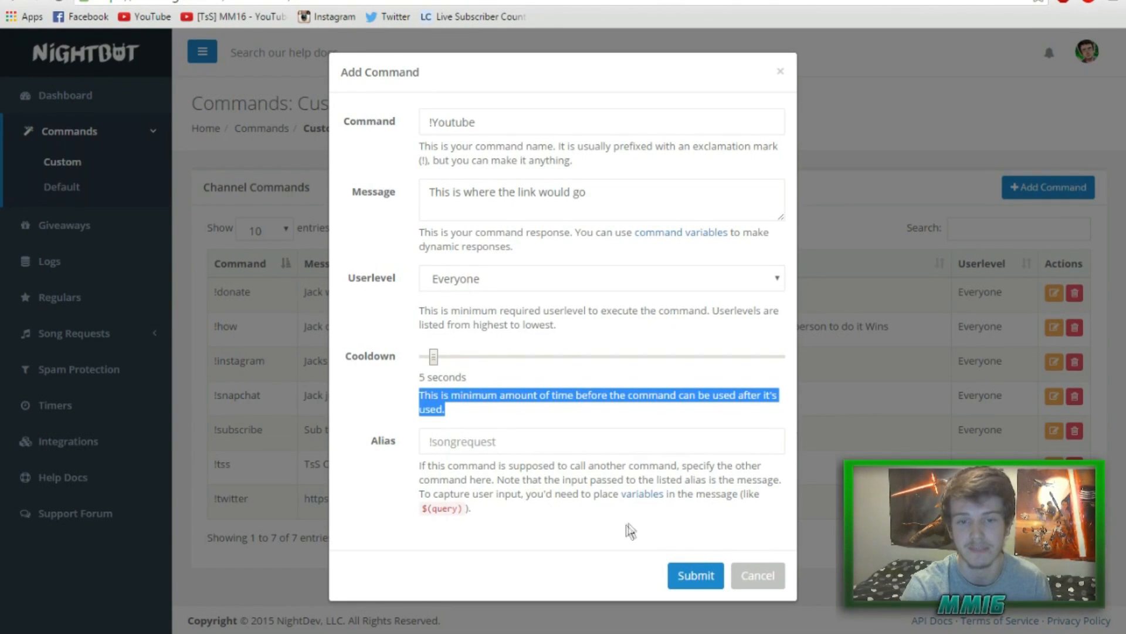
pyautogui.click(687, 572)
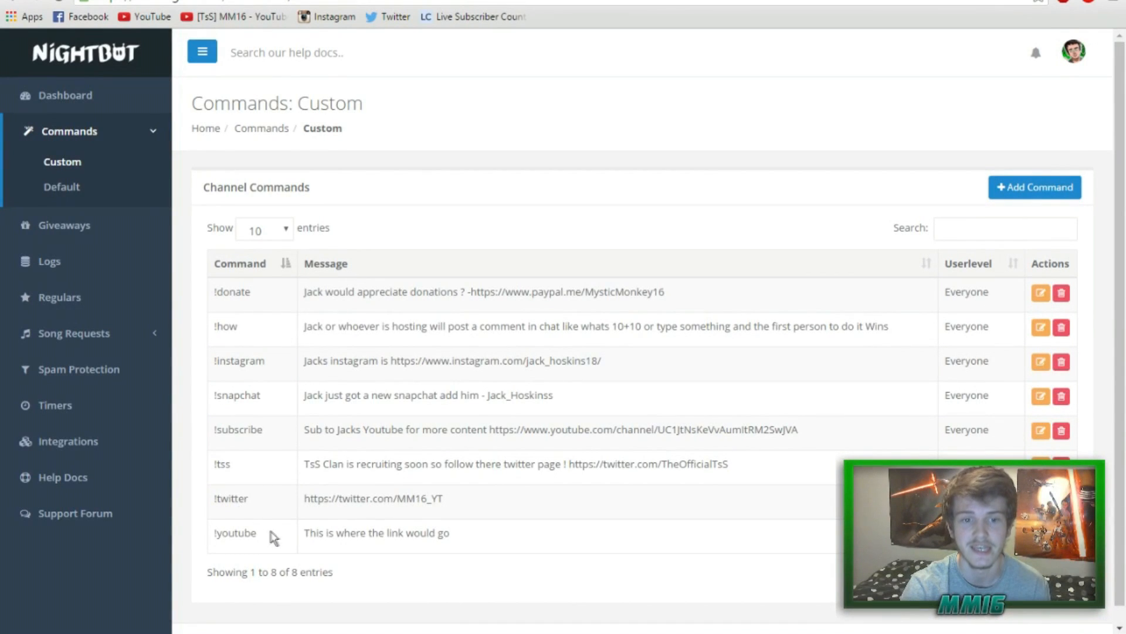
pyautogui.moveTo(276, 537); pyautogui.dragTo(206, 533)
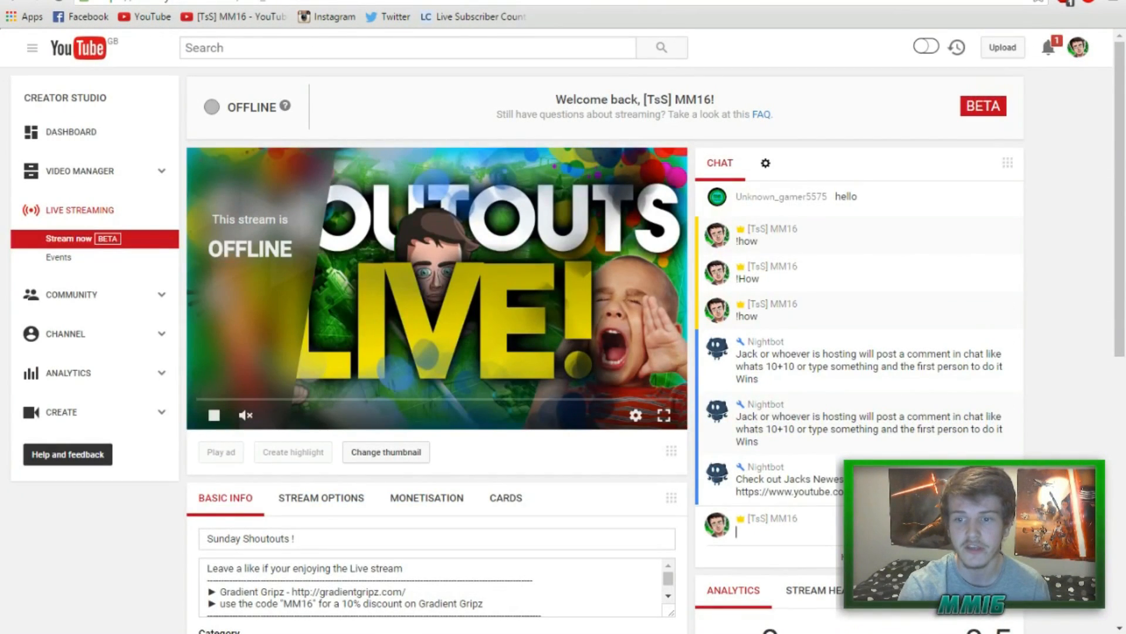
# Post !youtube in the live chat and check Nightbot's reply 'This is where the link would go'.
pyautogui.write('!youtube')
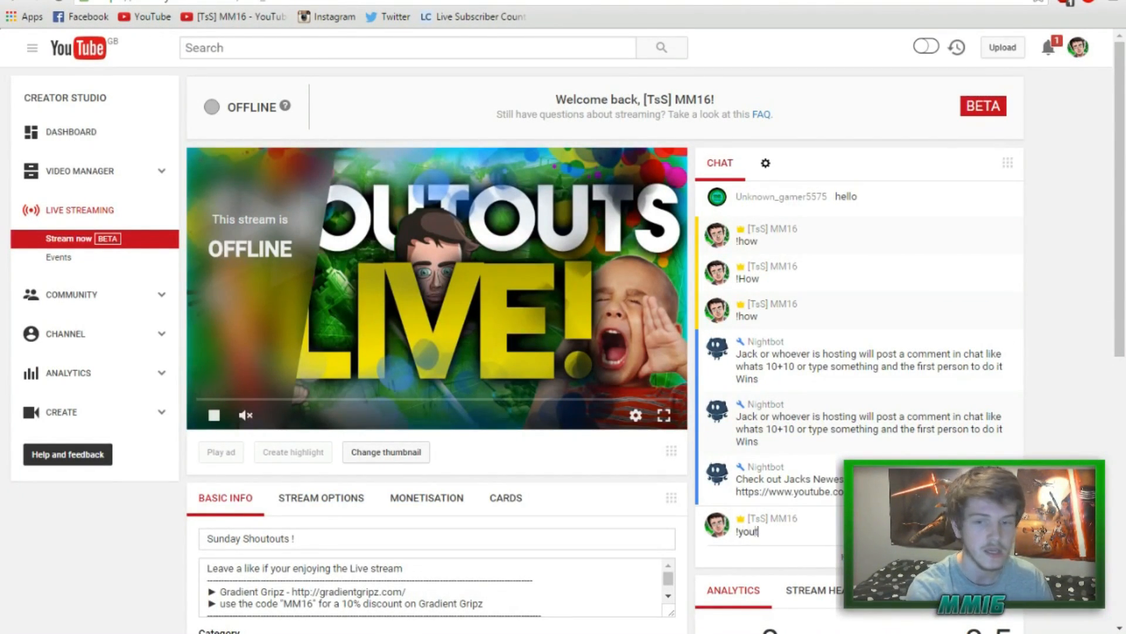
pyautogui.press('Return')
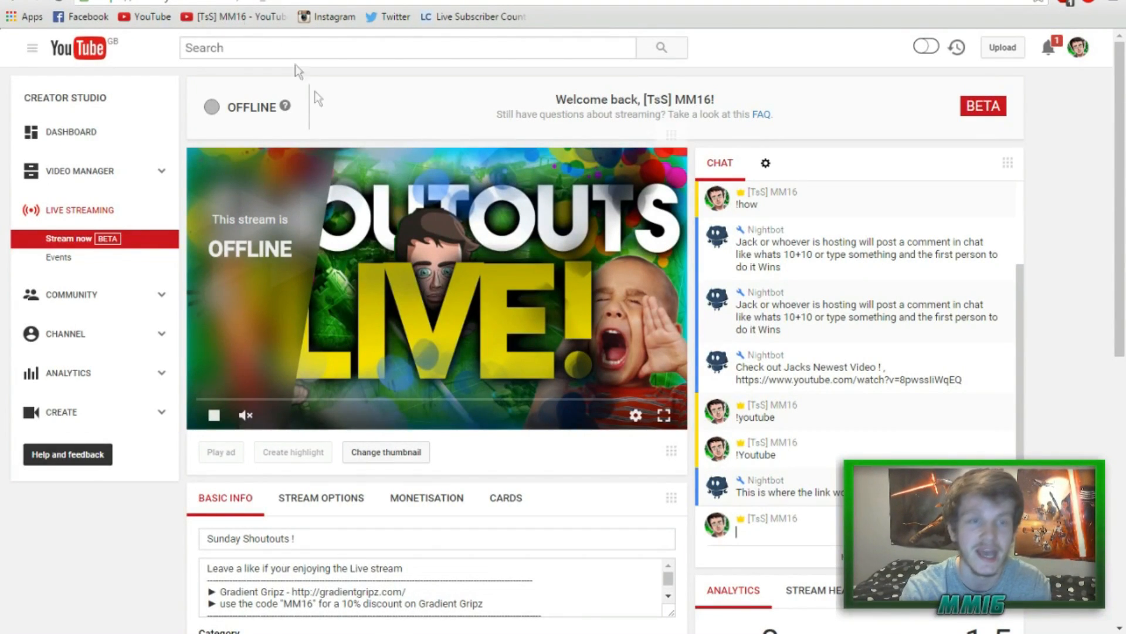
pyautogui.click(205, 1)
pyautogui.click(598, 573)
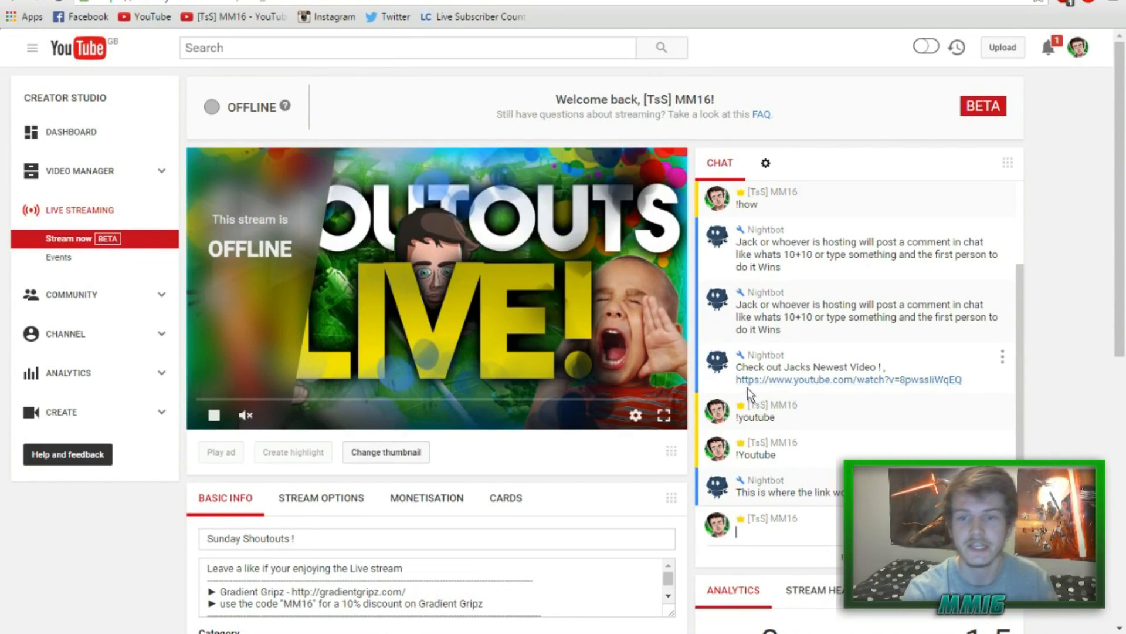
pyautogui.moveTo(960, 389); pyautogui.dragTo(735, 365)
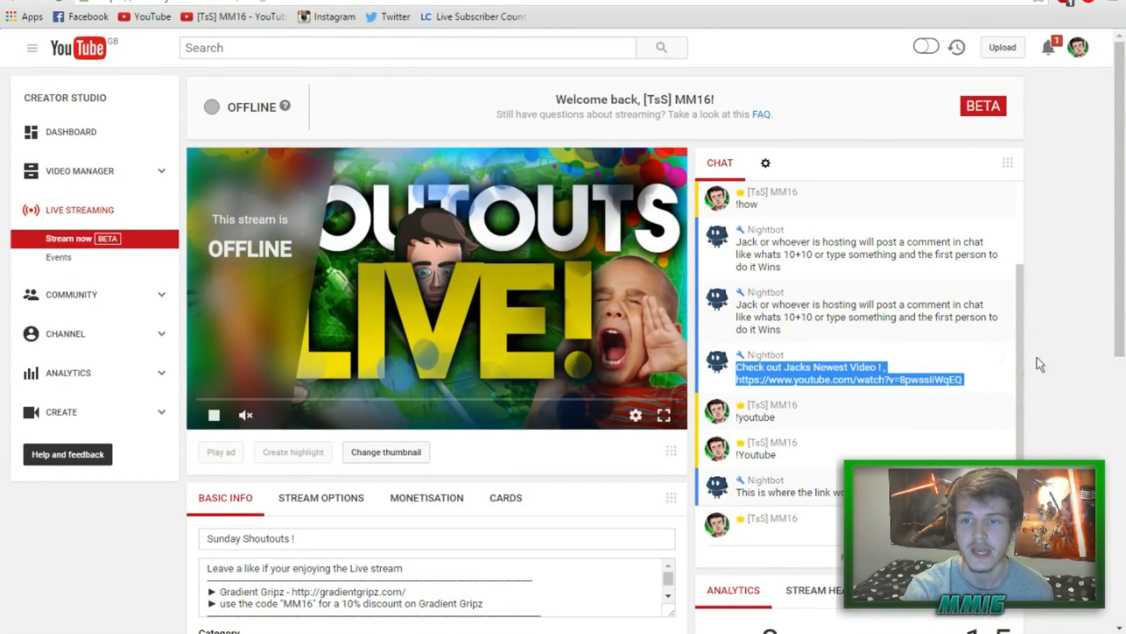
pyautogui.click(1060, 348)
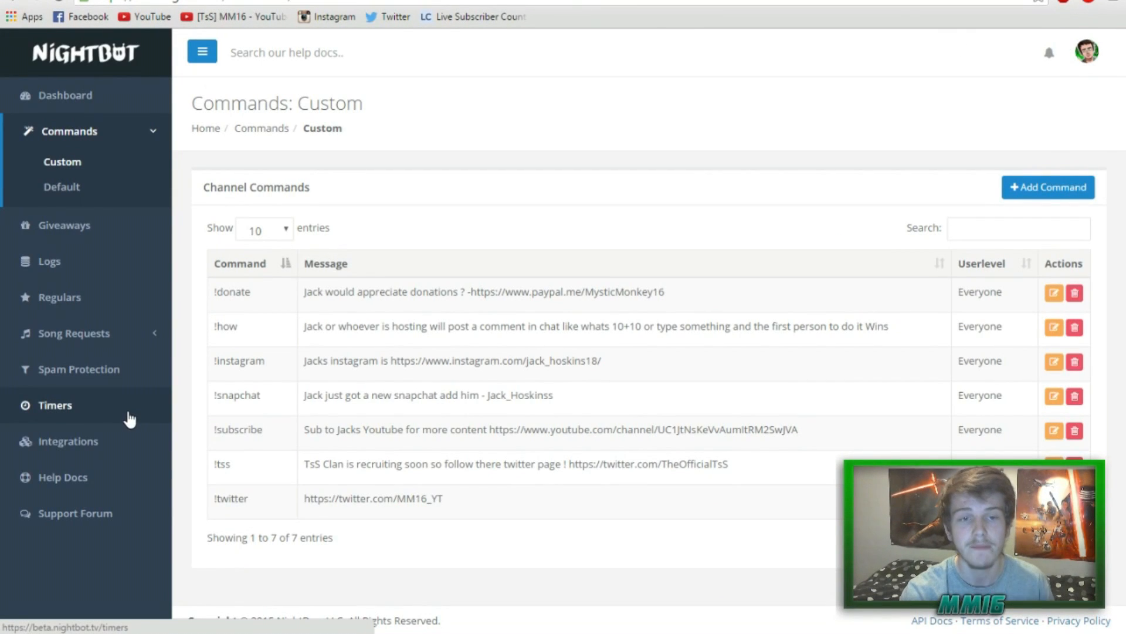
# Open Nightbot's Timers list and inspect the TsS timer's message and 15-minute interval.
pyautogui.click(130, 418)
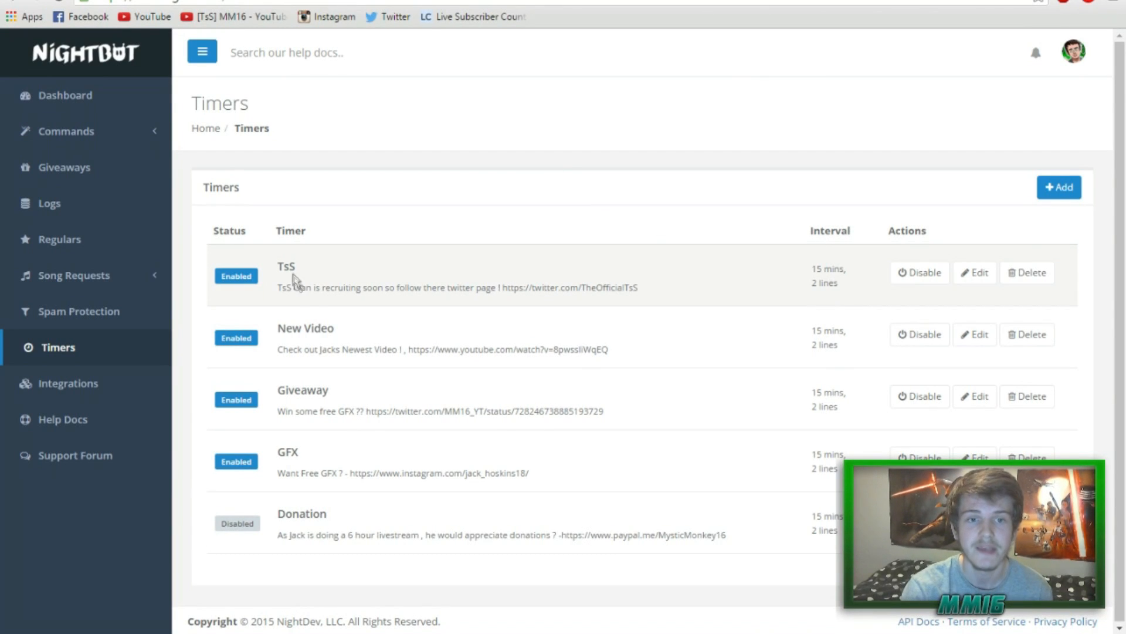
pyautogui.moveTo(298, 281); pyautogui.dragTo(475, 288)
pyautogui.click(349, 268)
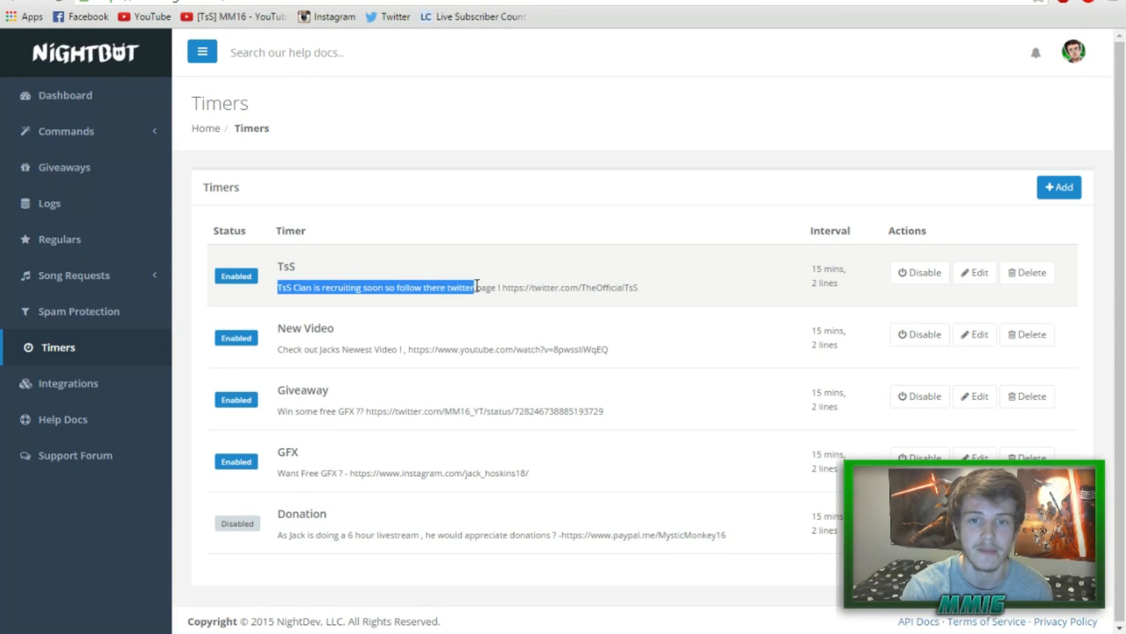
pyautogui.moveTo(815, 267); pyautogui.dragTo(857, 270)
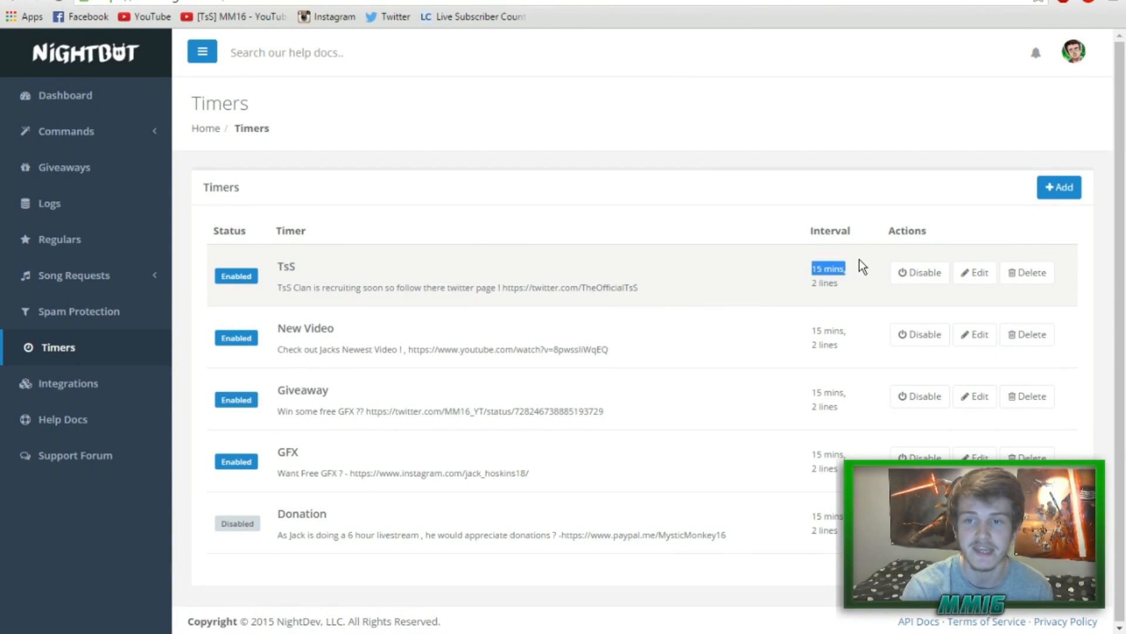
pyautogui.click(860, 260)
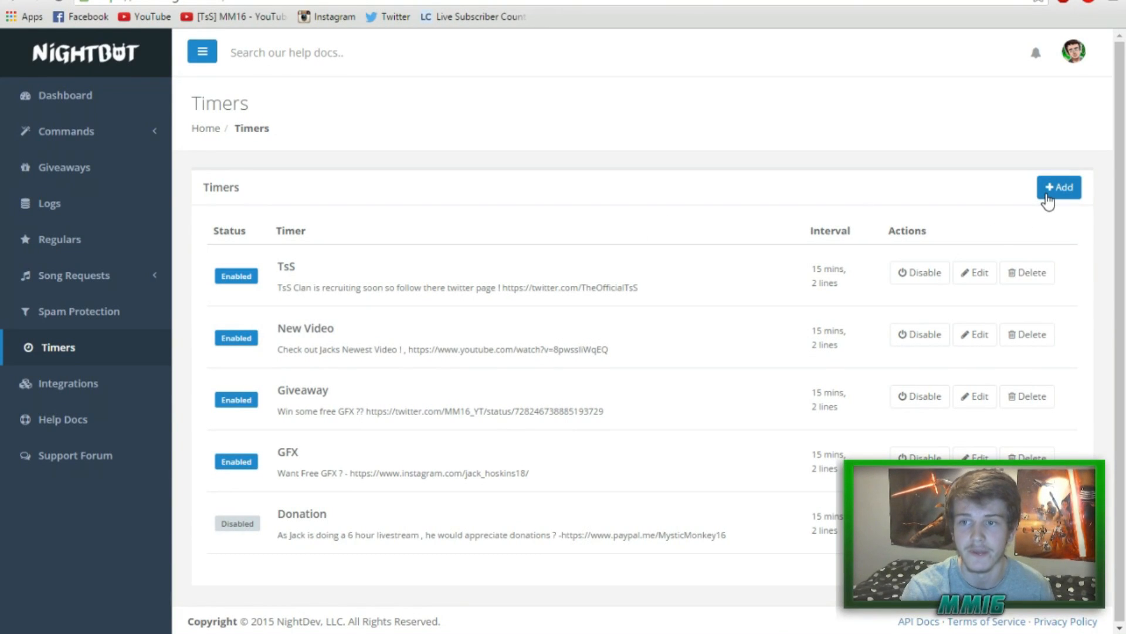
# Add a timer named dONATE with the message 'If you want to donate check out my paypal - Link'.
pyautogui.click(1059, 188)
pyautogui.click(579, 118)
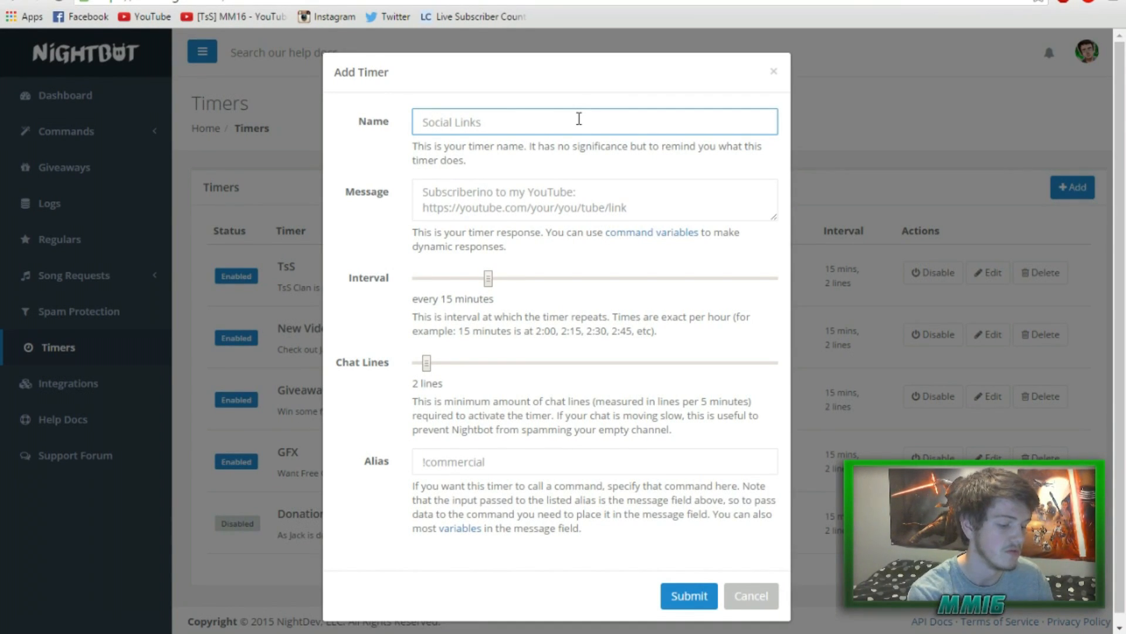
pyautogui.write('dONATE')
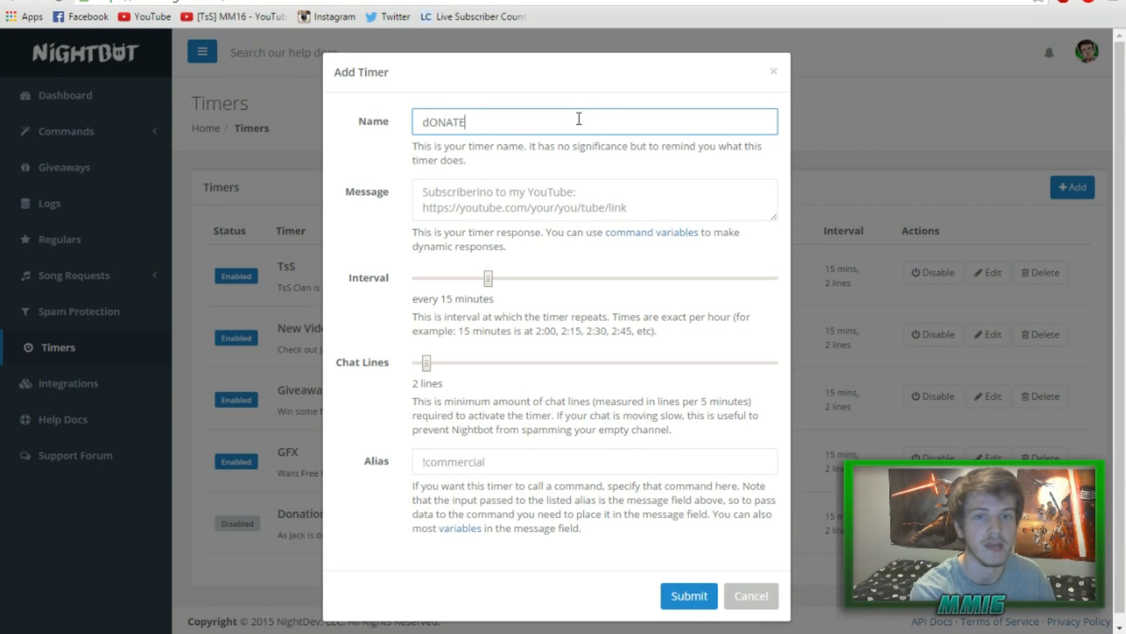
pyautogui.click(560, 190)
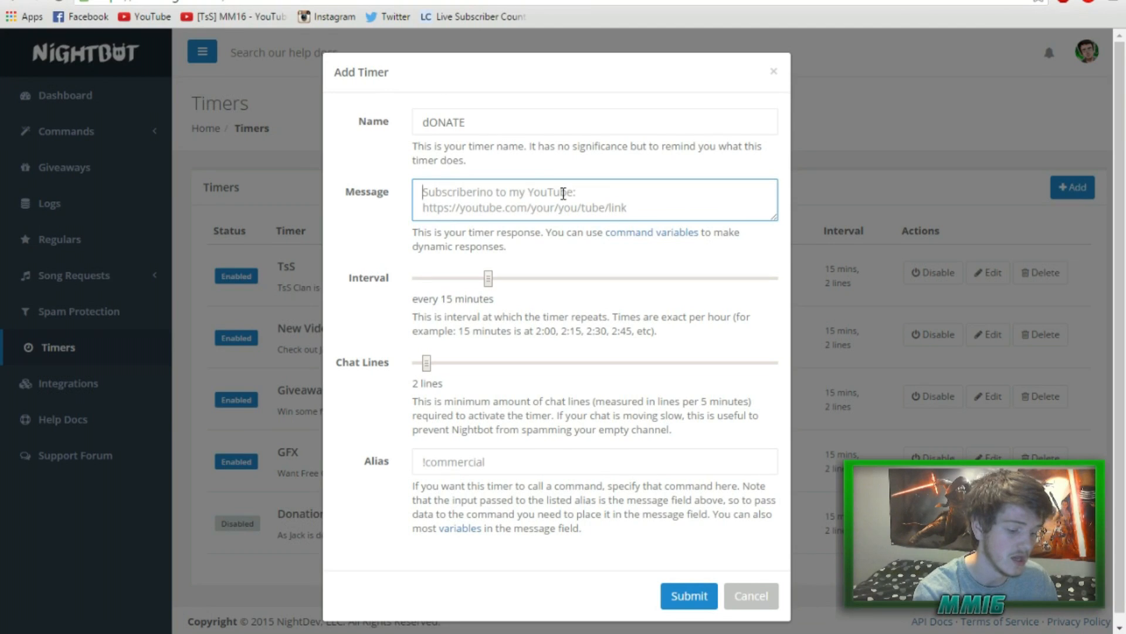
pyautogui.write('i')
pyautogui.press('BackSpace')
pyautogui.write('If you want to donat')
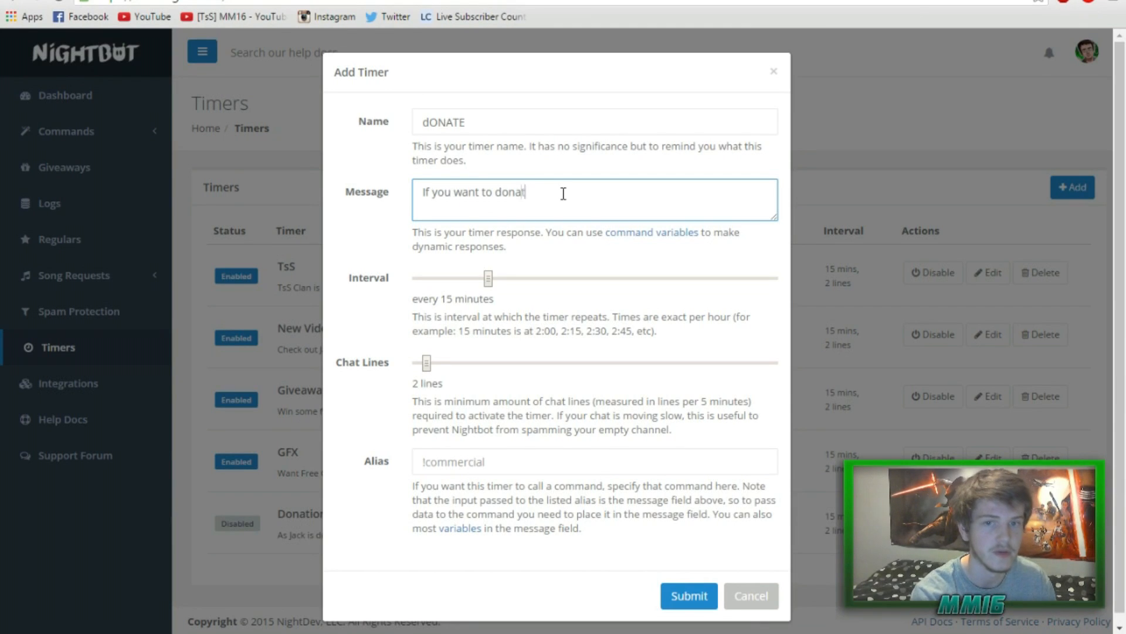
pyautogui.write('e check out my pa')
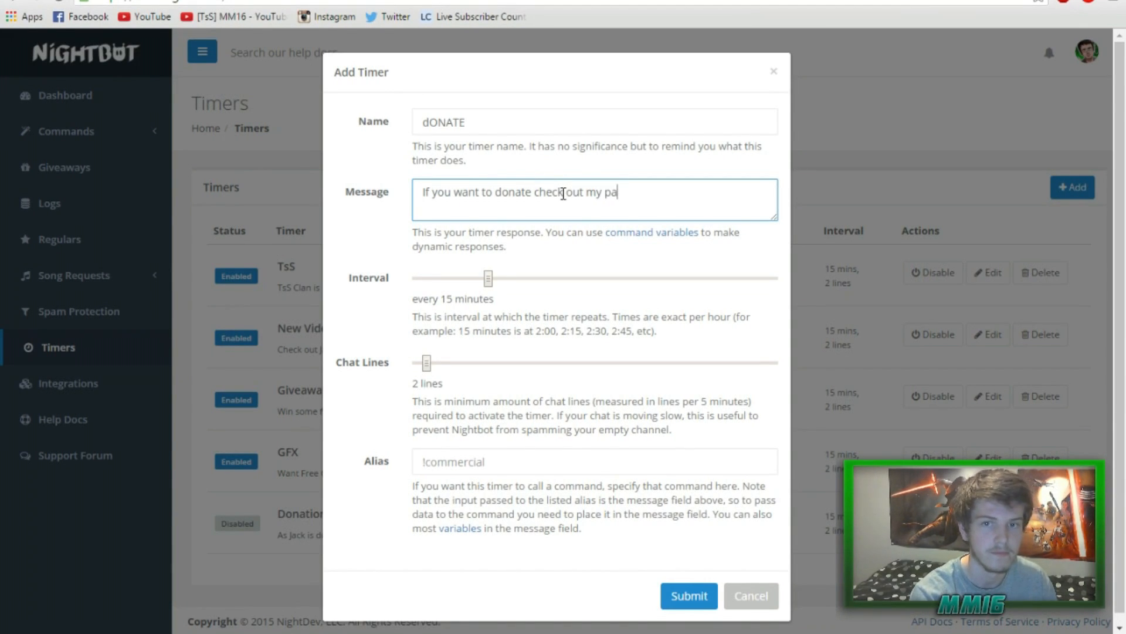
pyautogui.write('ypal - Link')
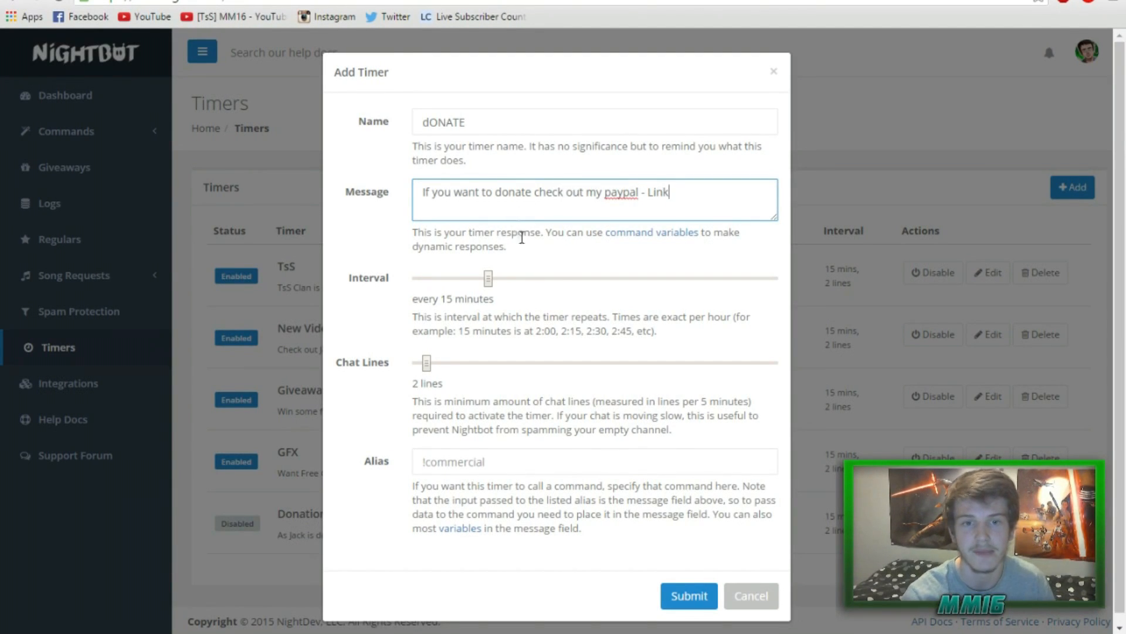
# Set the dONATE timer's interval to 5 minutes and chat lines to 2, then submit it.
pyautogui.click(556, 279)
pyautogui.click(560, 218)
pyautogui.moveTo(561, 218); pyautogui.dragTo(412, 209)
pyautogui.click(700, 205)
pyautogui.moveTo(694, 196); pyautogui.dragTo(418, 192)
pyautogui.click(683, 215)
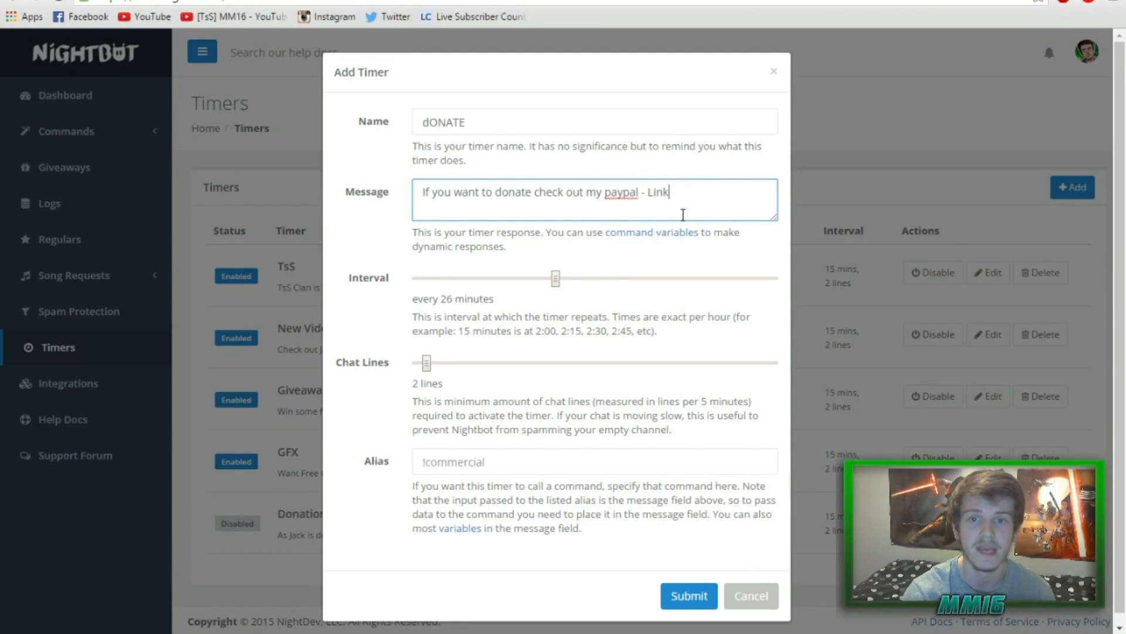
pyautogui.moveTo(557, 284); pyautogui.dragTo(413, 294)
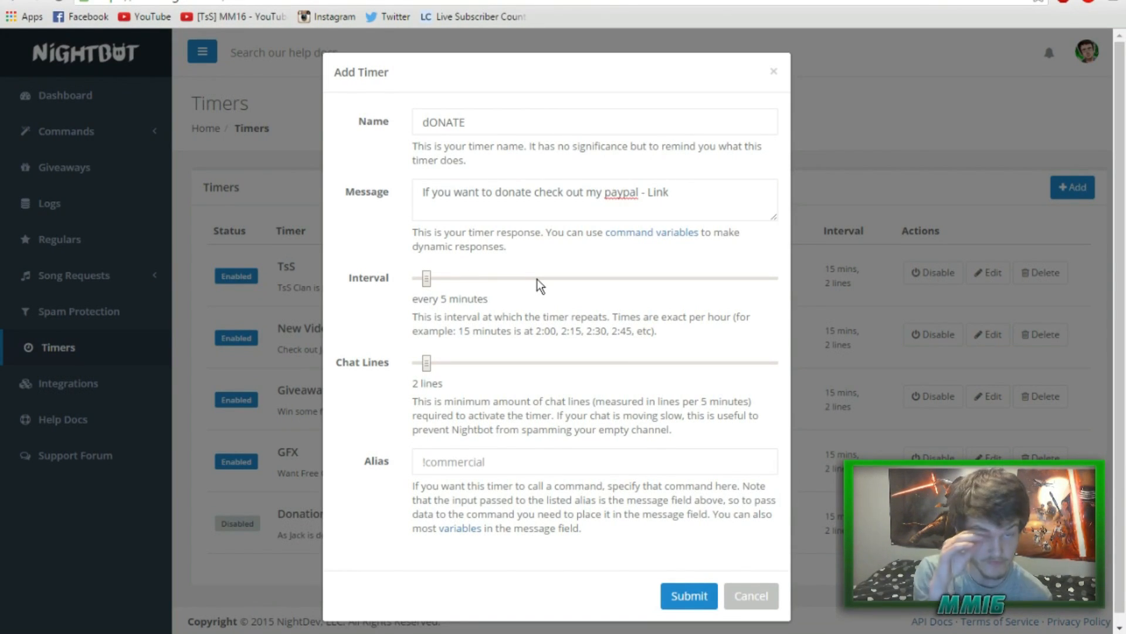
pyautogui.moveTo(427, 276)
pyautogui.mouseDown()
pyautogui.moveTo(743, 287)
pyautogui.moveTo(424, 280)
pyautogui.mouseUp()
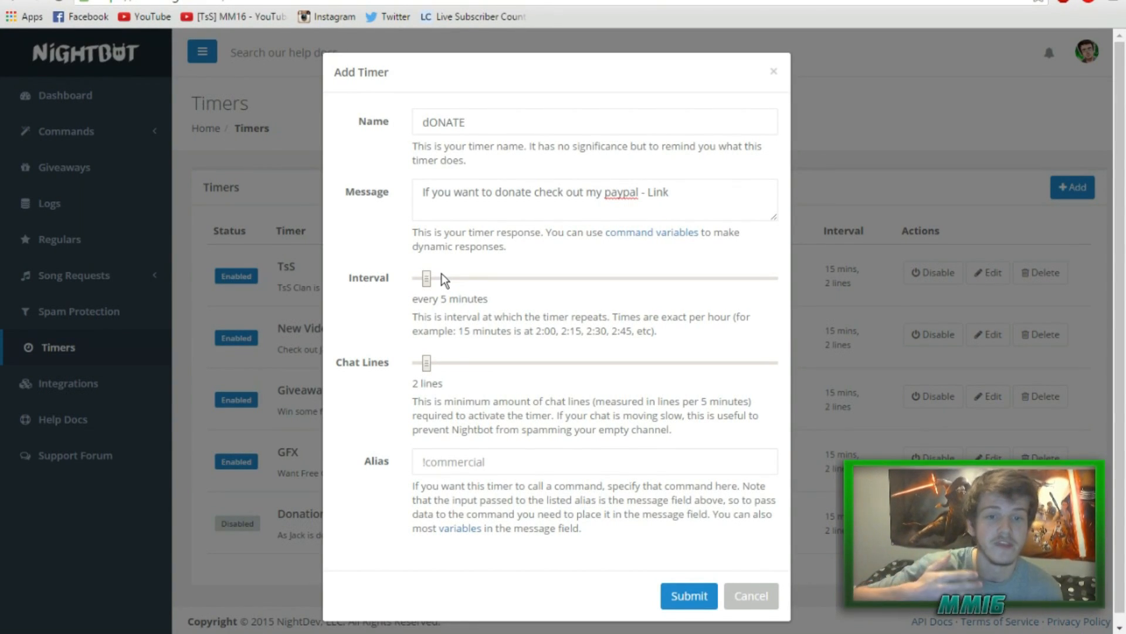
pyautogui.moveTo(429, 364); pyautogui.dragTo(459, 363)
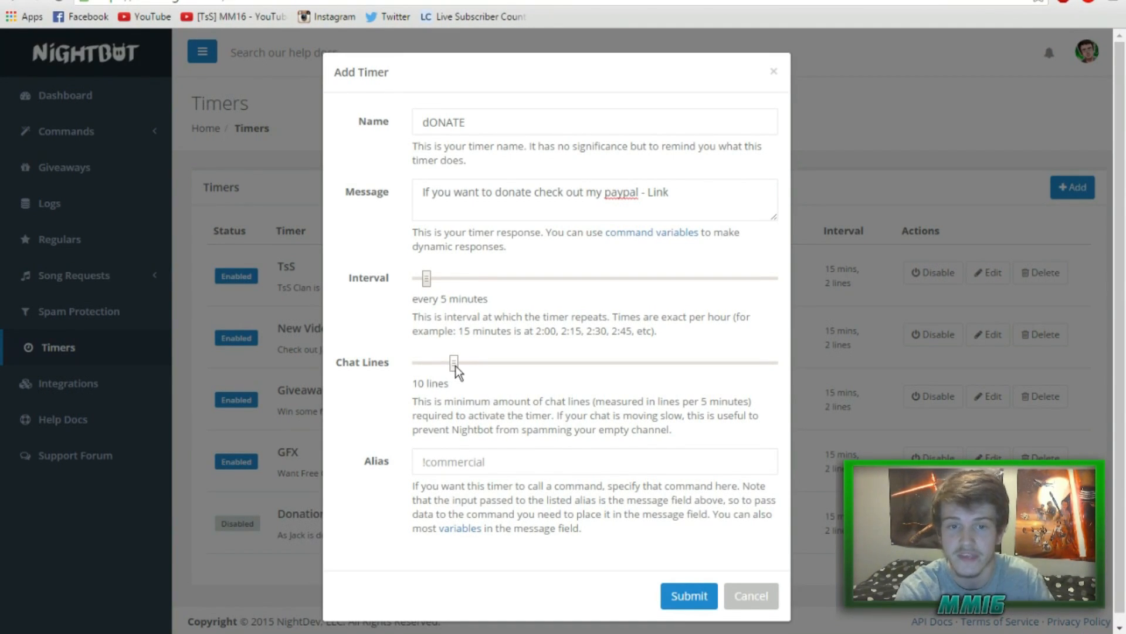
pyautogui.moveTo(453, 364); pyautogui.dragTo(424, 366)
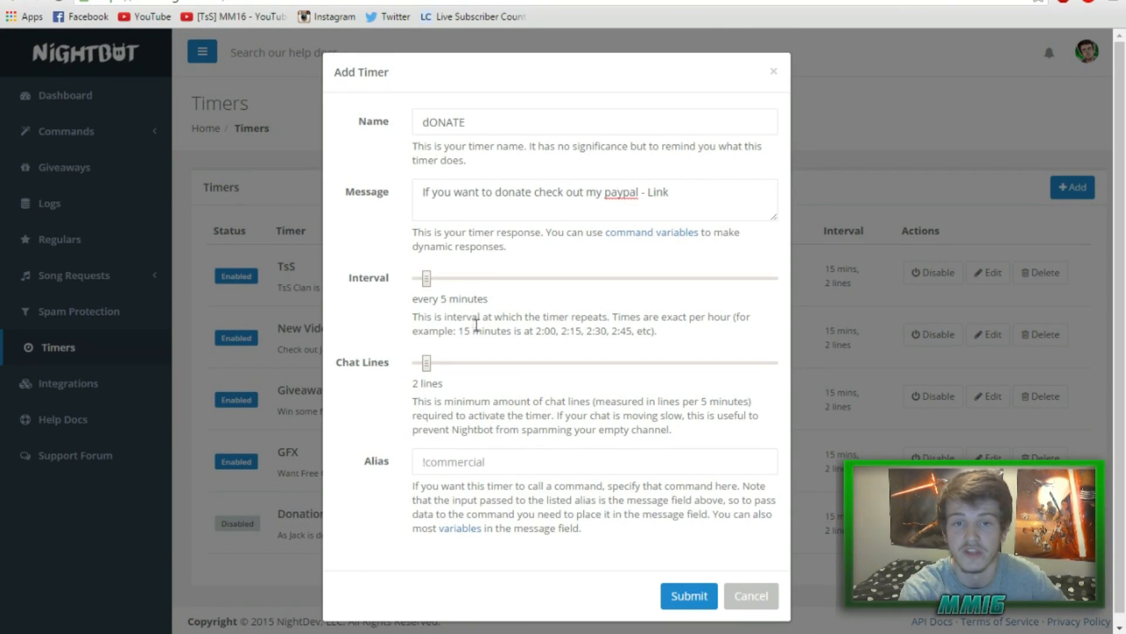
pyautogui.click(705, 597)
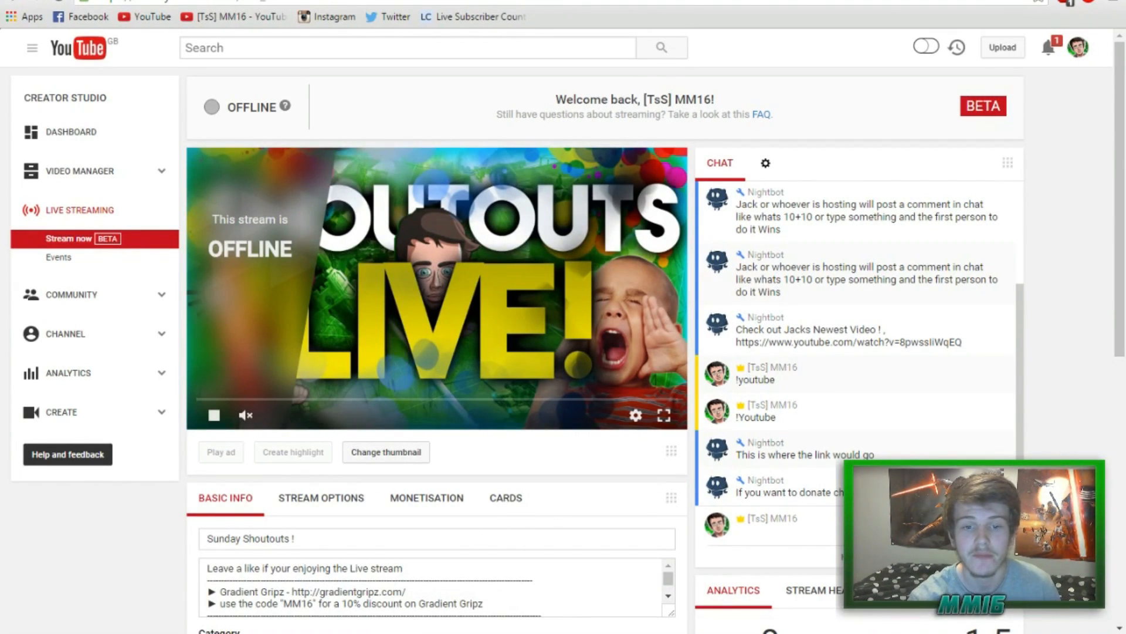
# Delete the test dONATE timer from Nightbot's Timers list, leaving the original five timers.
pyautogui.click(35, 1)
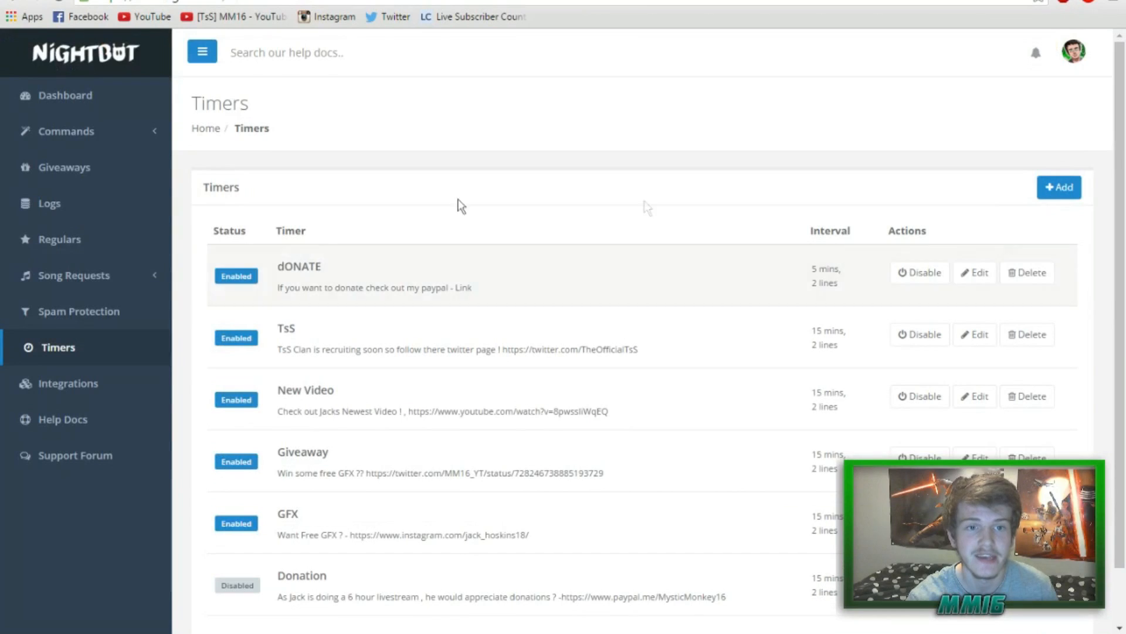
pyautogui.click(1011, 276)
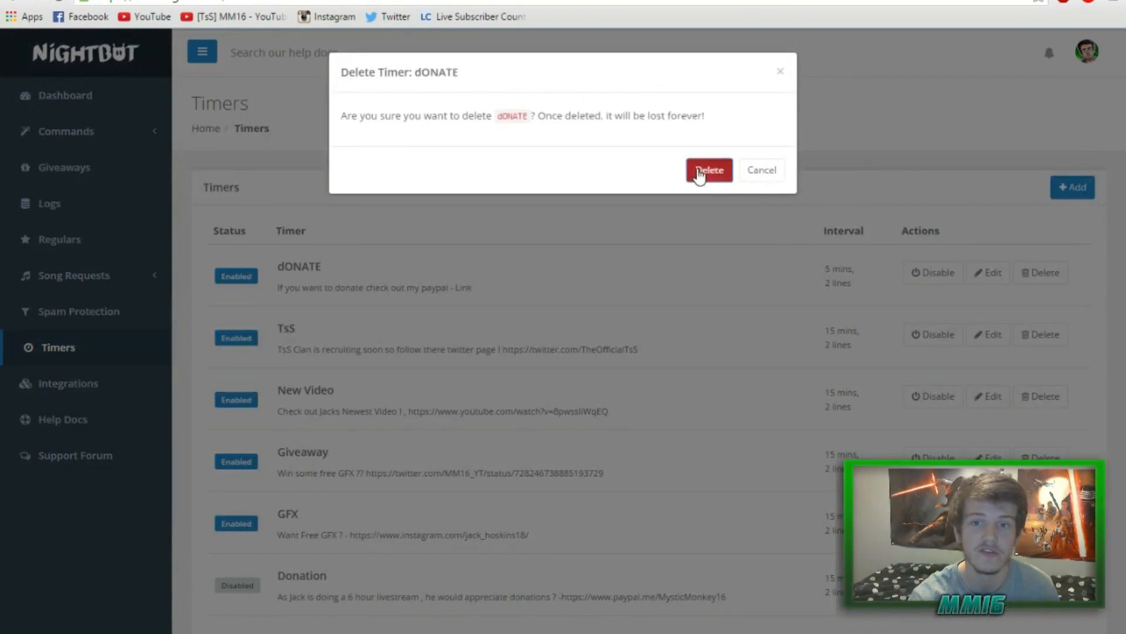
pyautogui.click(710, 170)
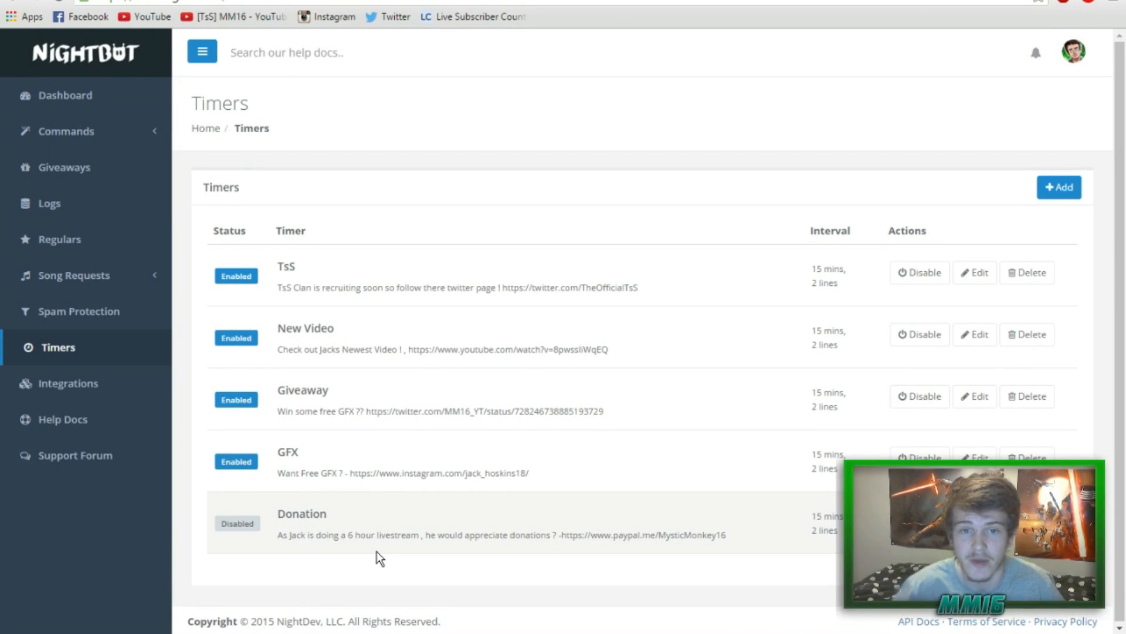
pyautogui.click(74, 275)
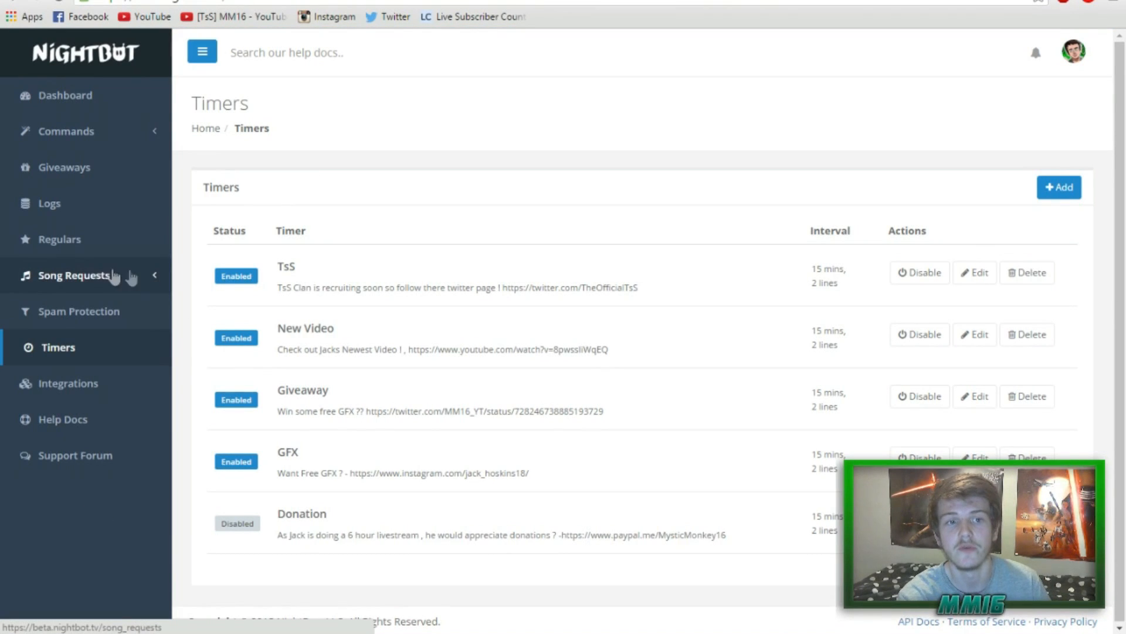
# Load the current song, remove Hopsin - No Words and Darude - Sandstorm, and open the Request Song form.
pyautogui.click(114, 275)
pyautogui.click(85, 305)
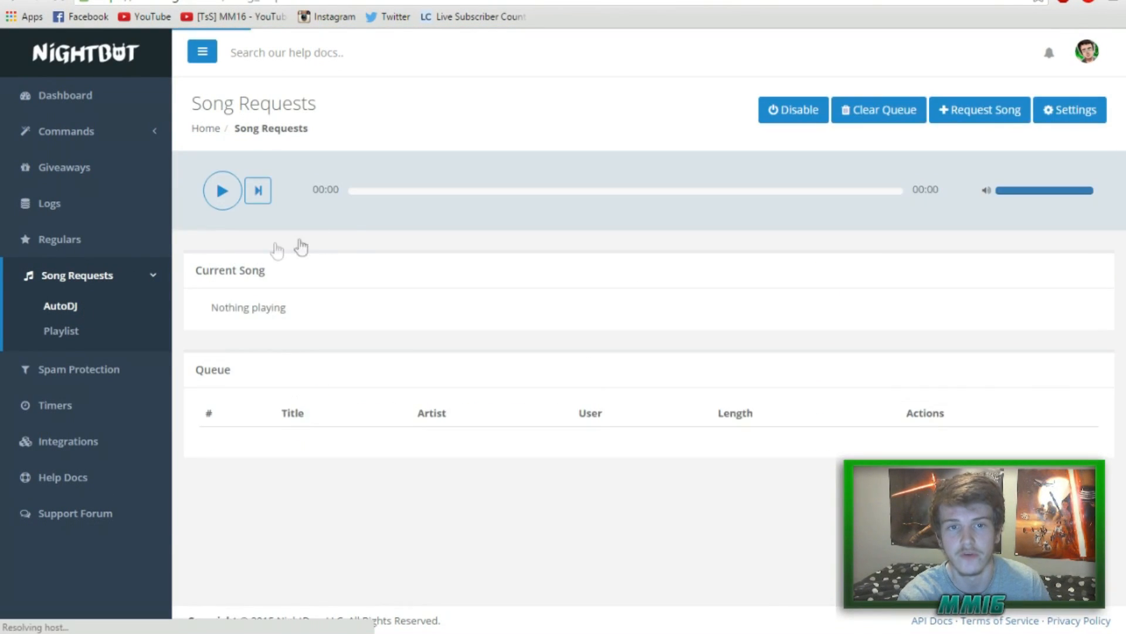
pyautogui.click(223, 194)
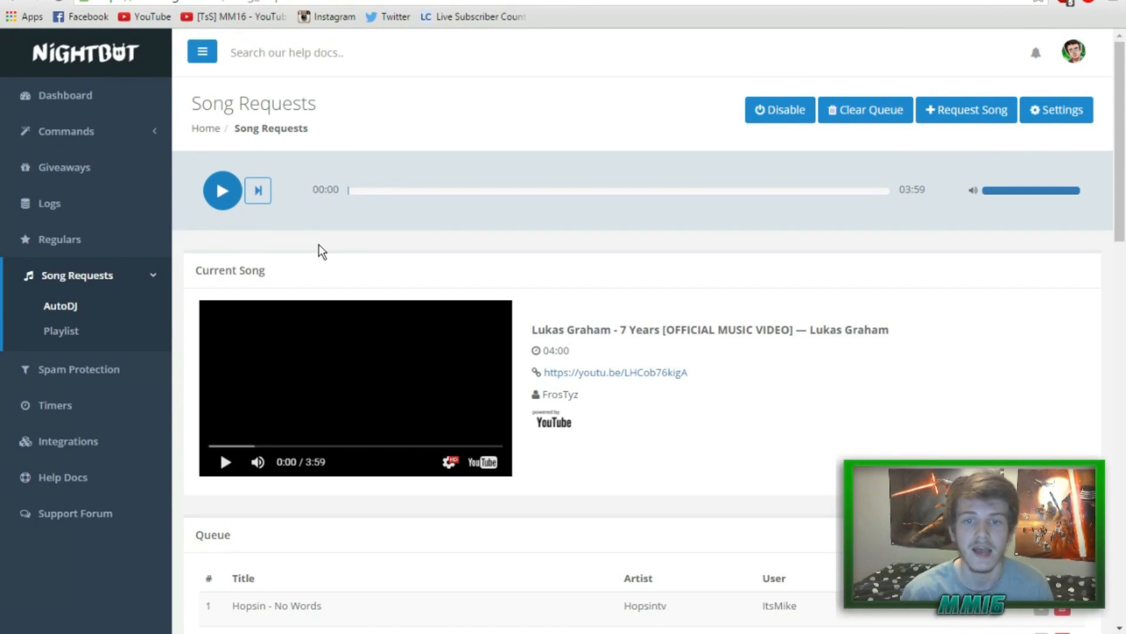
pyautogui.moveTo(1120, 108); pyautogui.dragTo(1121, 274)
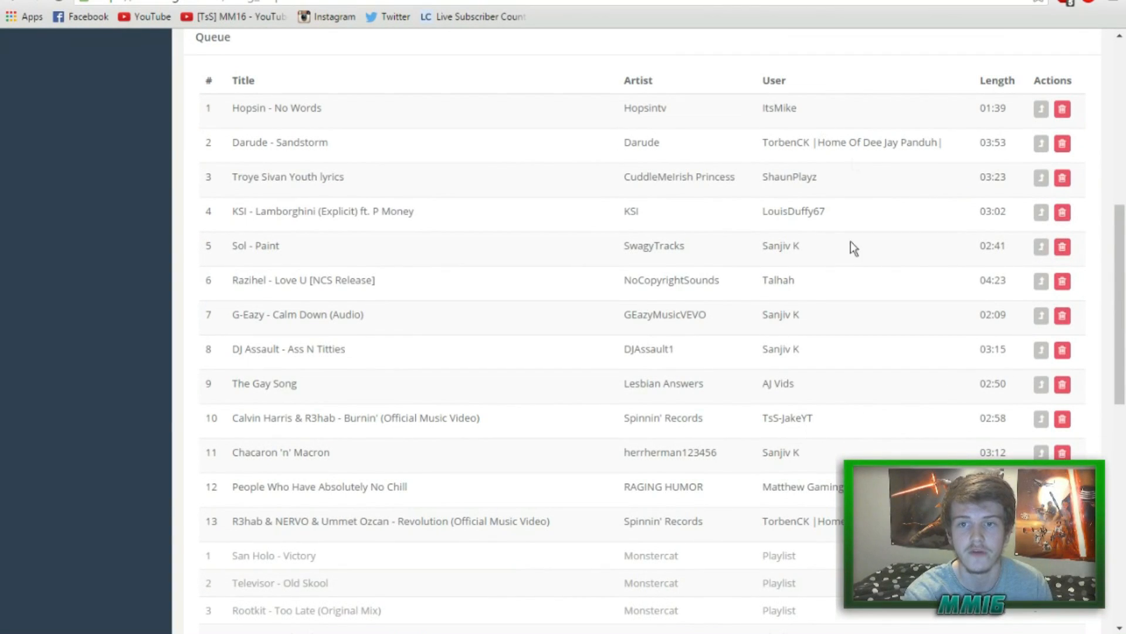
pyautogui.click(1062, 110)
pyautogui.click(1063, 112)
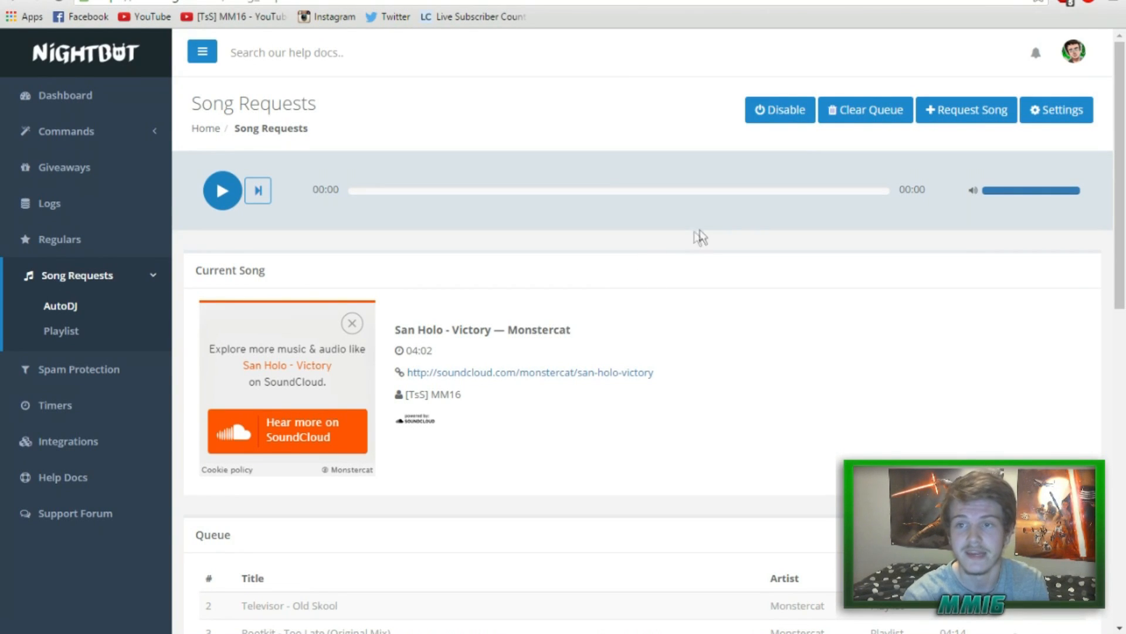
pyautogui.click(950, 122)
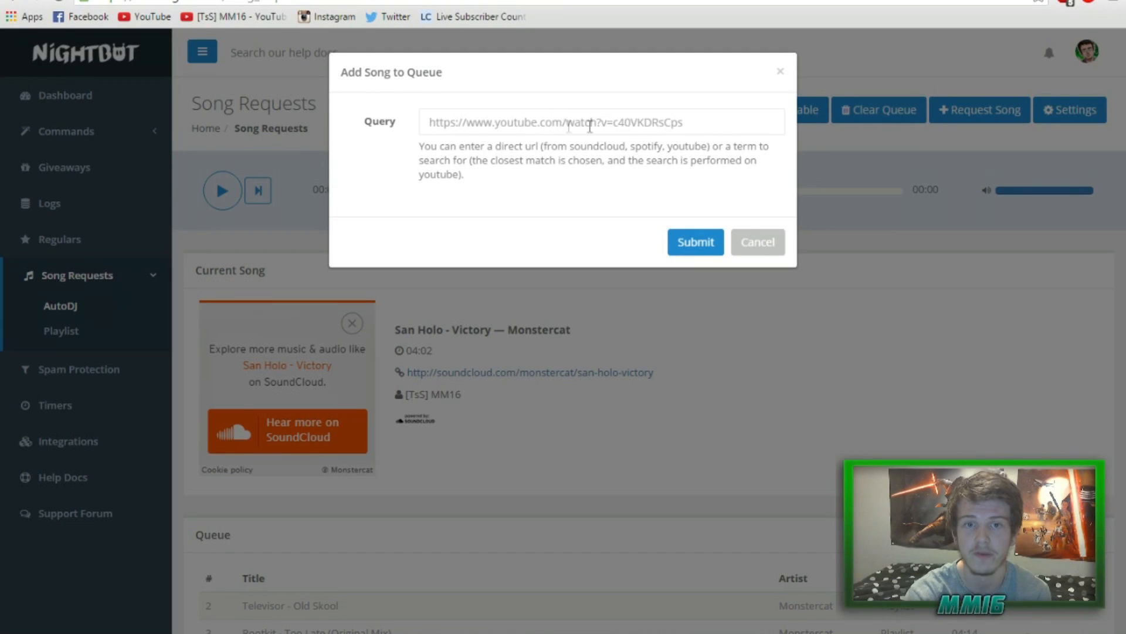
# Close the add-song form and check song request settings, keeping userlevel Everyone and the Monstercat playlist.
pyautogui.click(781, 71)
pyautogui.click(1047, 119)
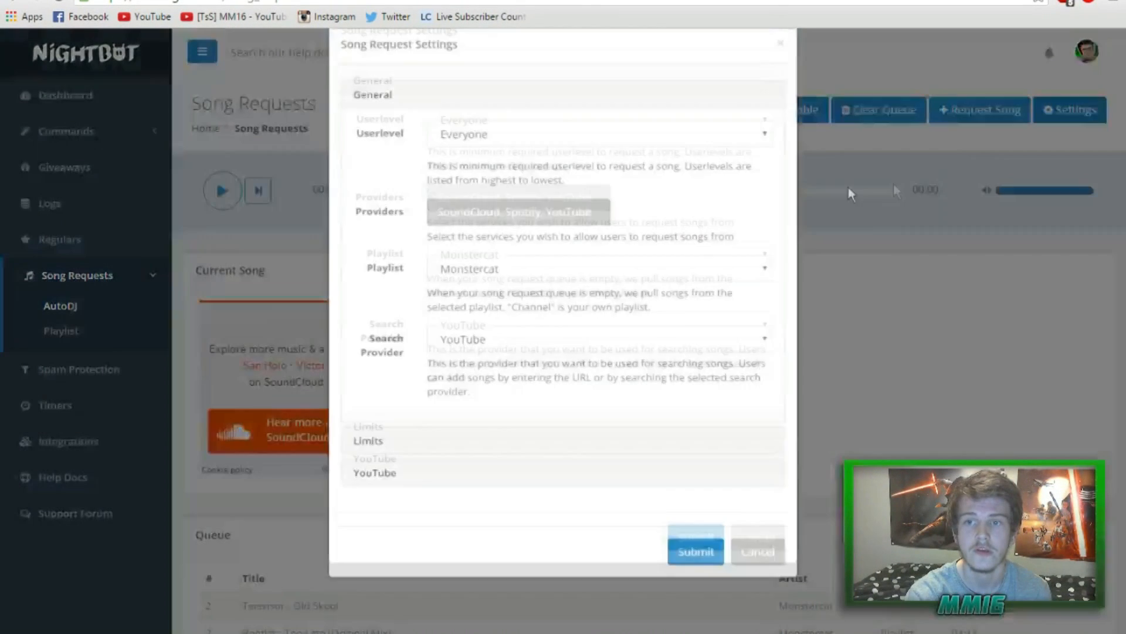
pyautogui.click(490, 167)
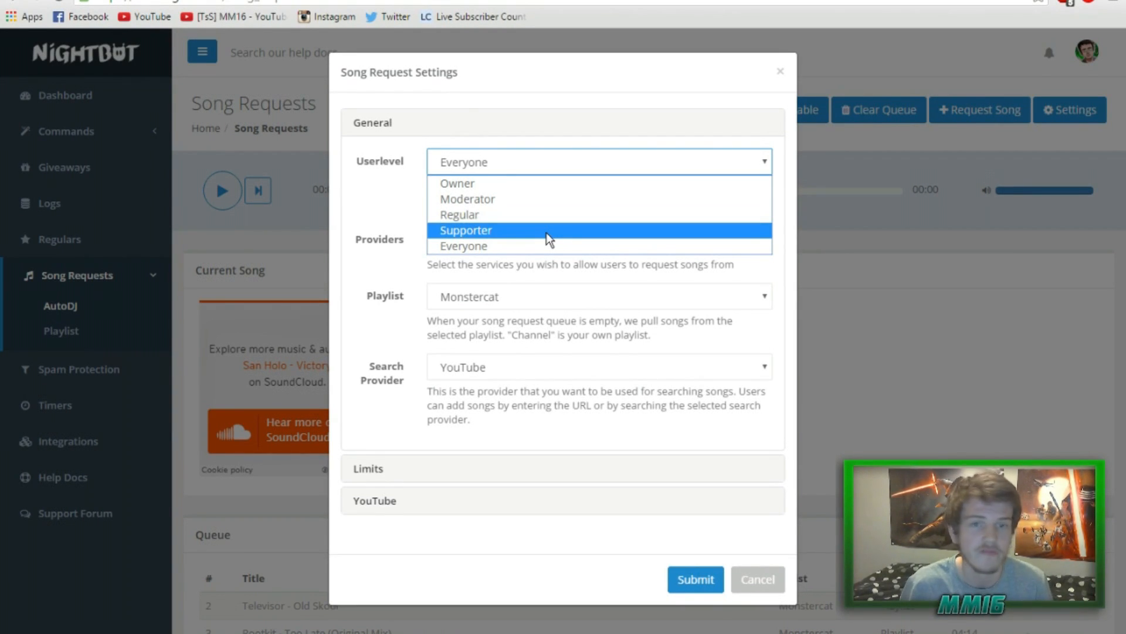
pyautogui.click(598, 84)
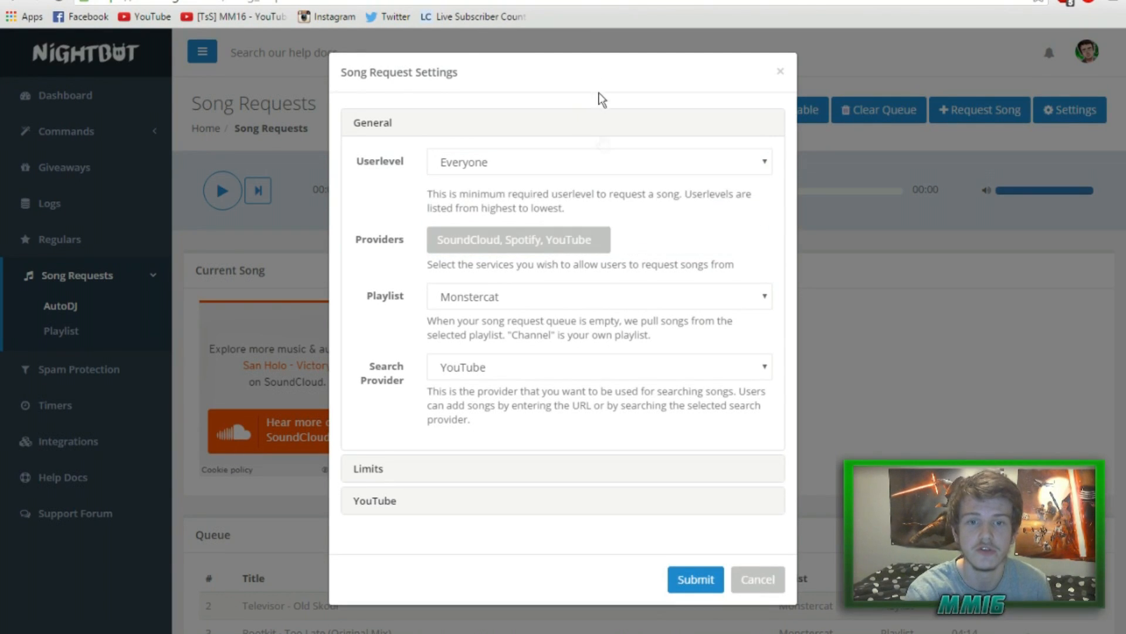
pyautogui.click(599, 296)
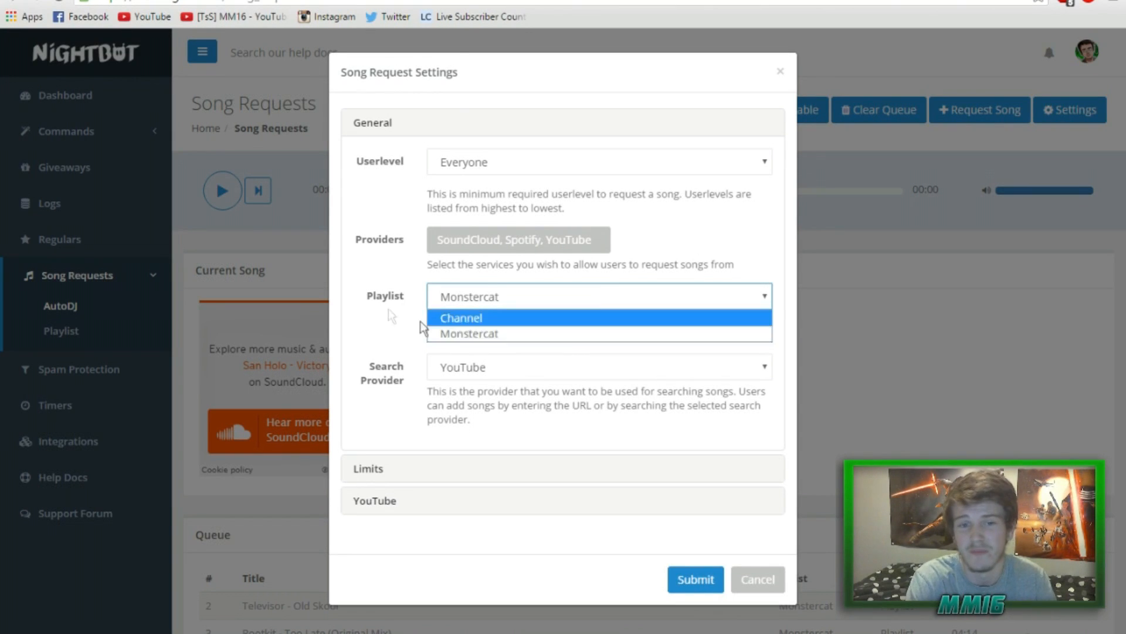
pyautogui.click(415, 306)
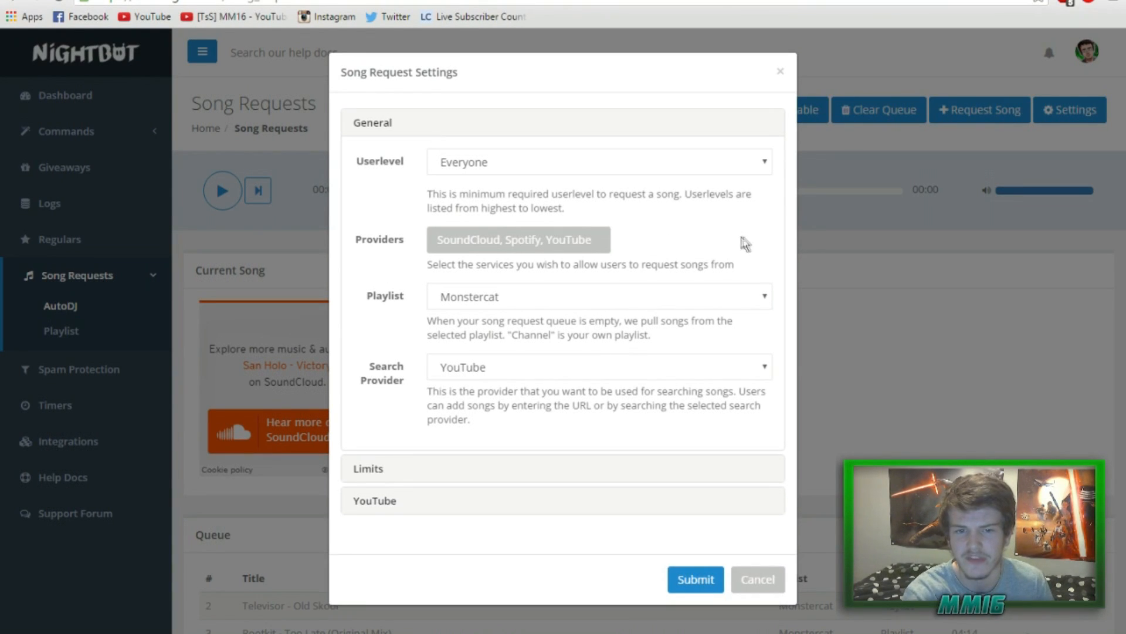
pyautogui.click(785, 76)
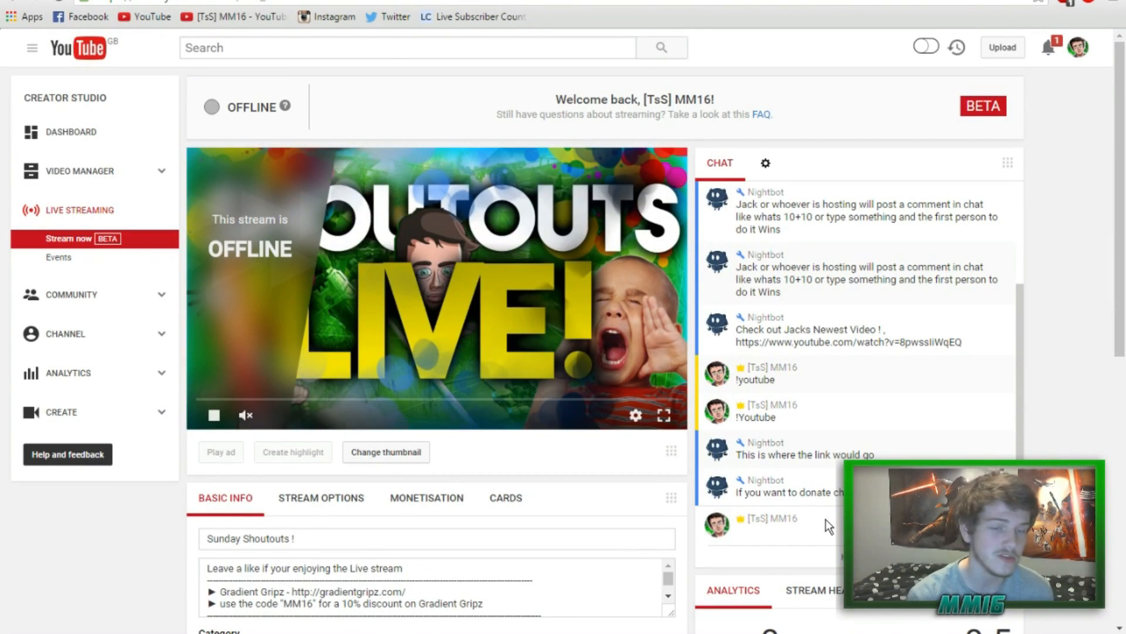
# Post !Songrequest with the pasted YouTube link in live chat, then return to Nightbot.
pyautogui.write('!SONG')
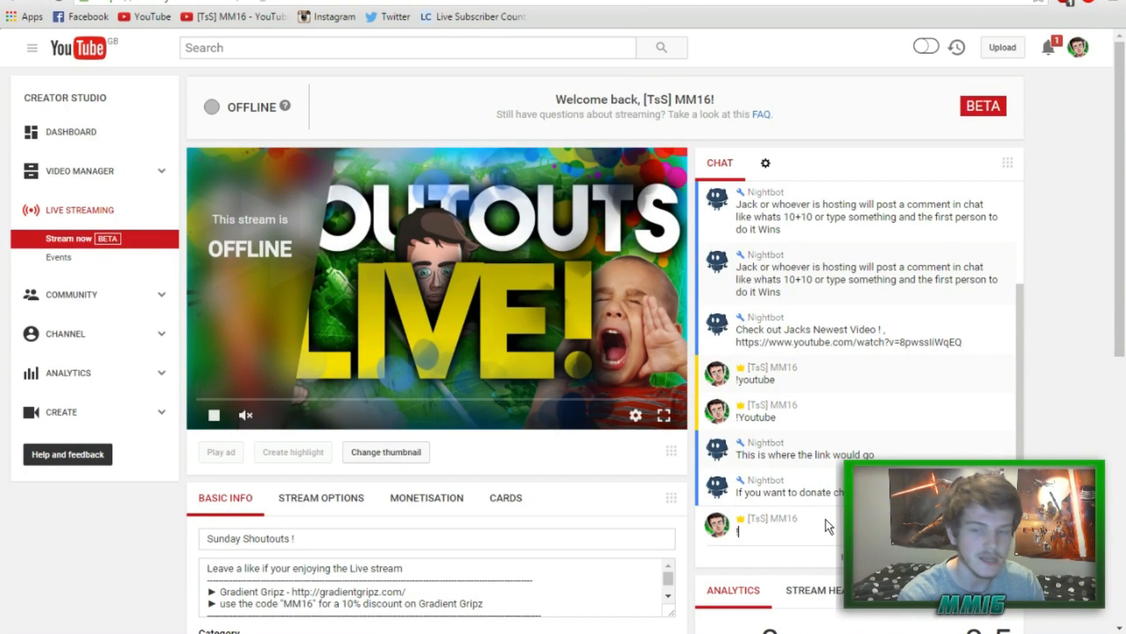
pyautogui.press('BackSpace')
pyautogui.press('BackSpace')
pyautogui.press('BackSpace')
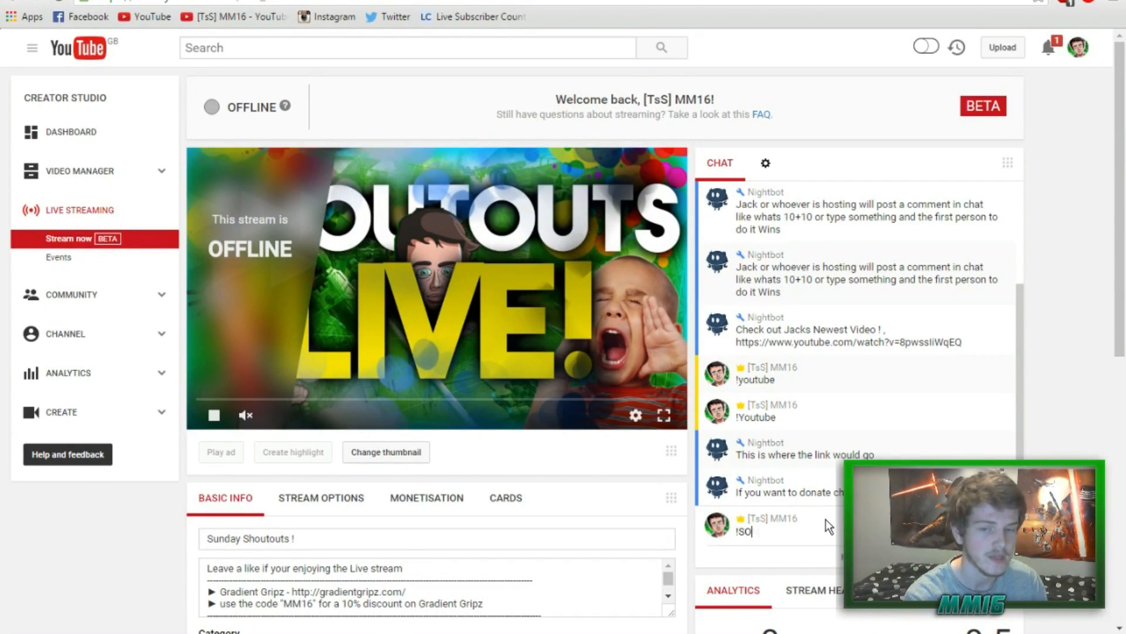
pyautogui.write('ongrequest')
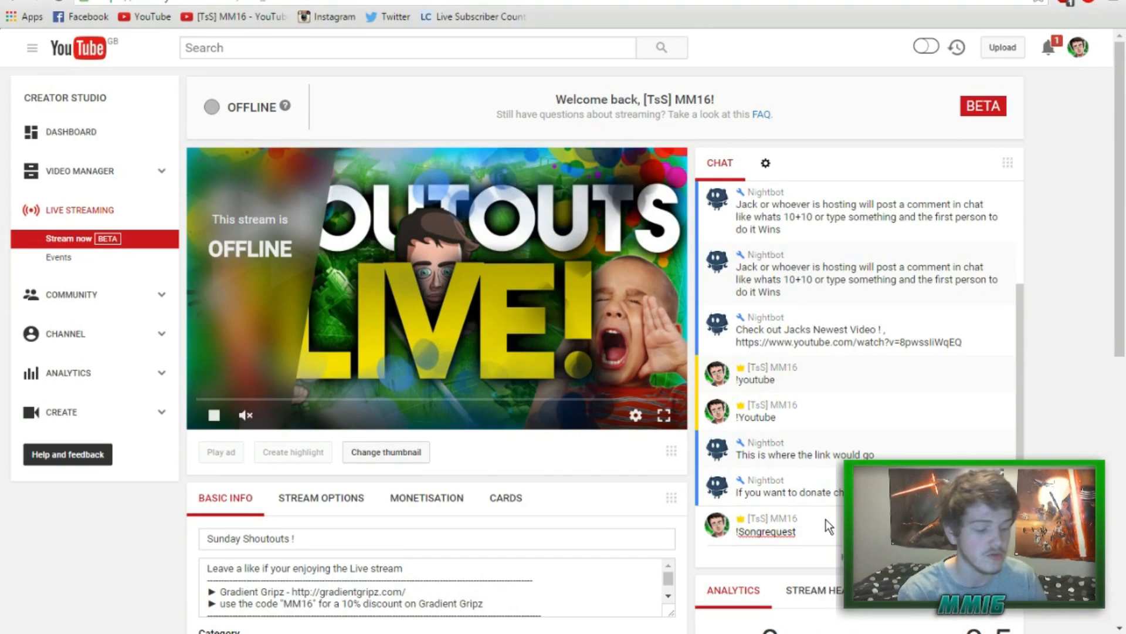
pyautogui.write('https://www.youtube.com/watch?v=yzirKVtSERU')
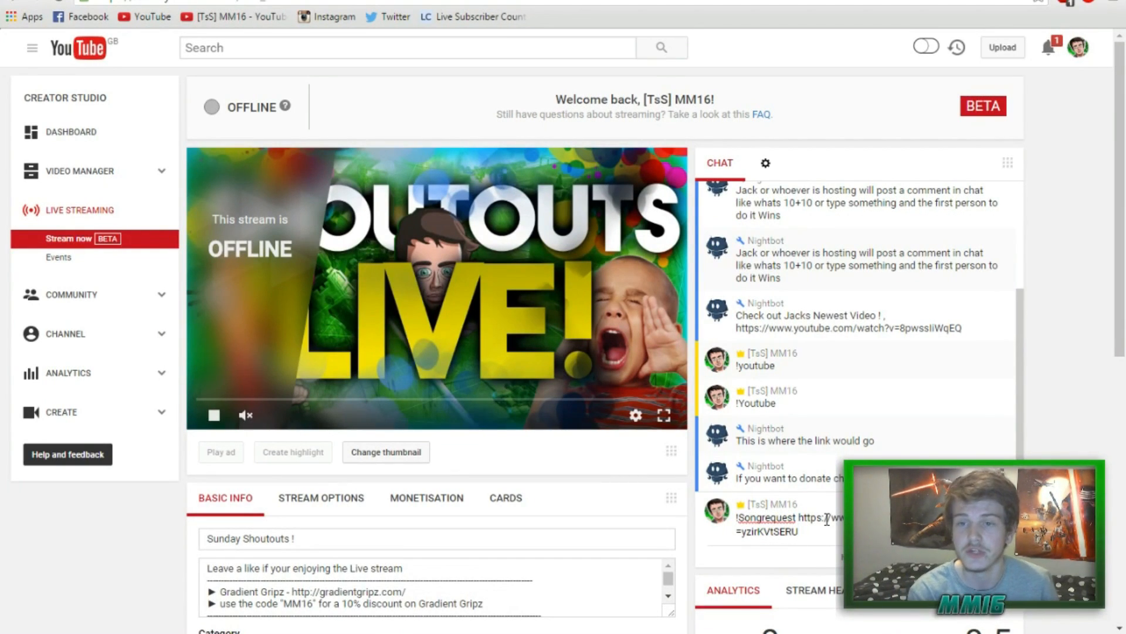
pyautogui.press('Return')
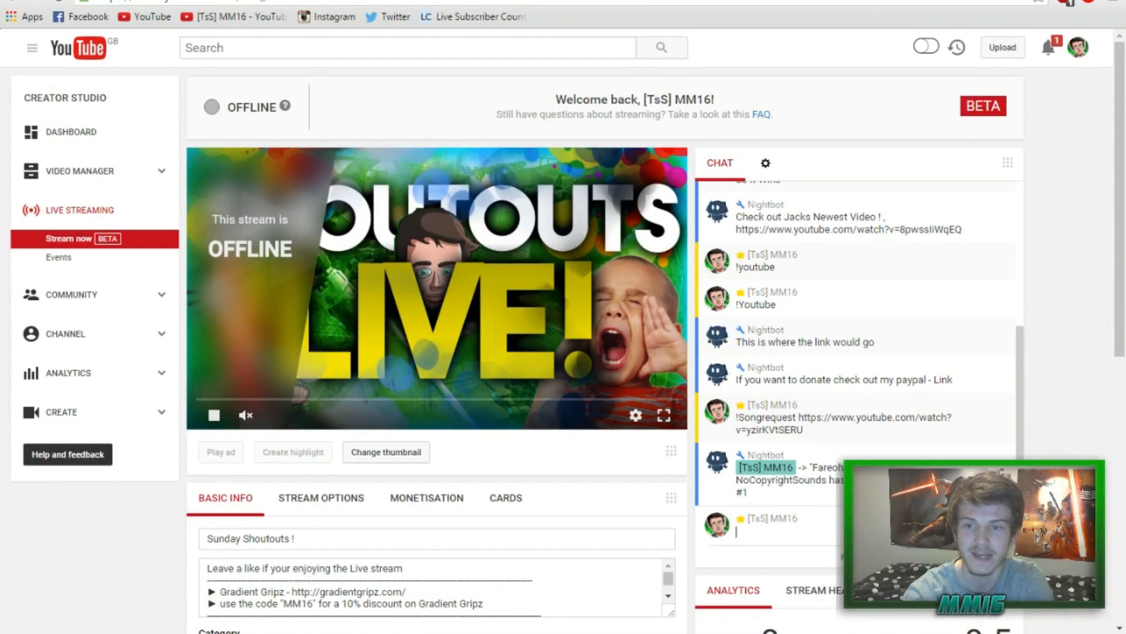
pyautogui.hotkey('ctrl', 'Tab')
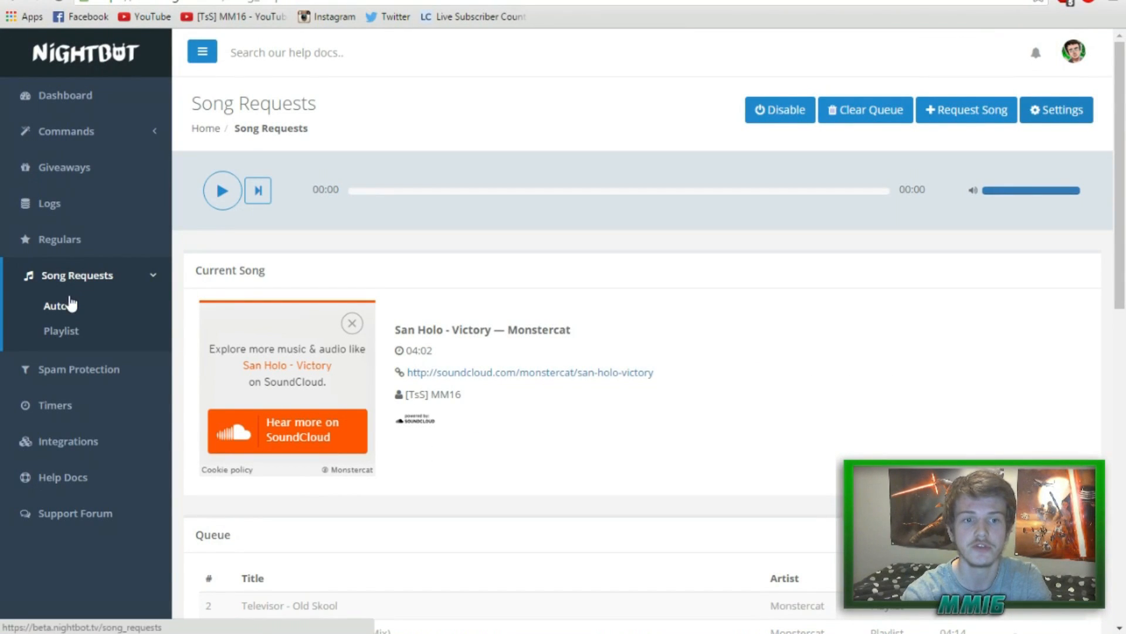
# Skip to the chat-requested song Fareoh - Cloud Ten and start playing it.
pyautogui.click(259, 191)
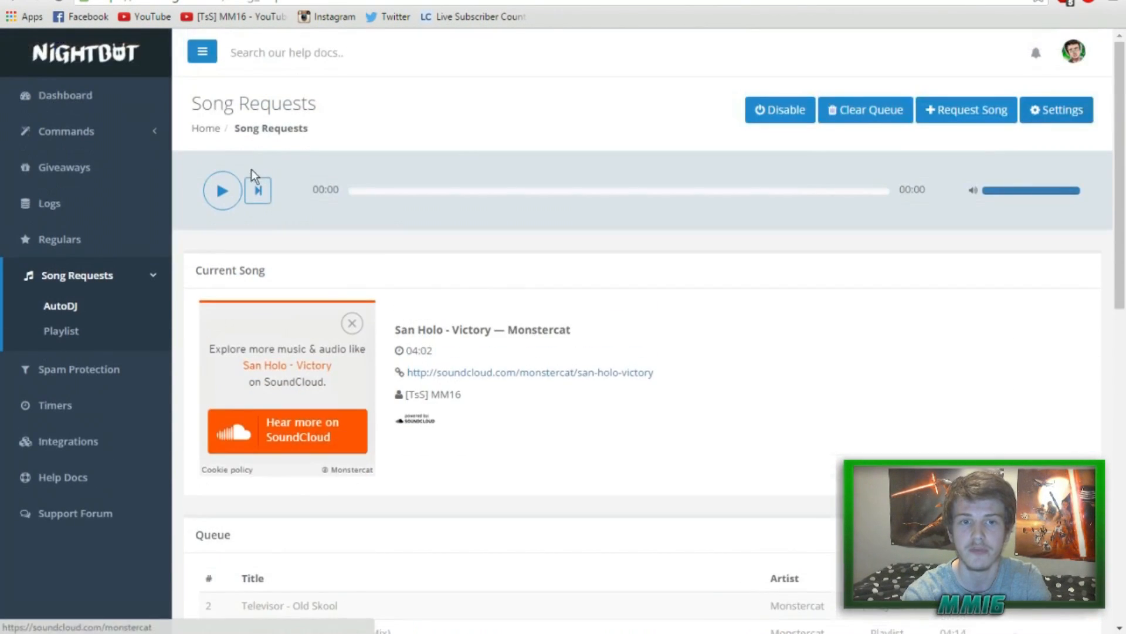
pyautogui.click(226, 194)
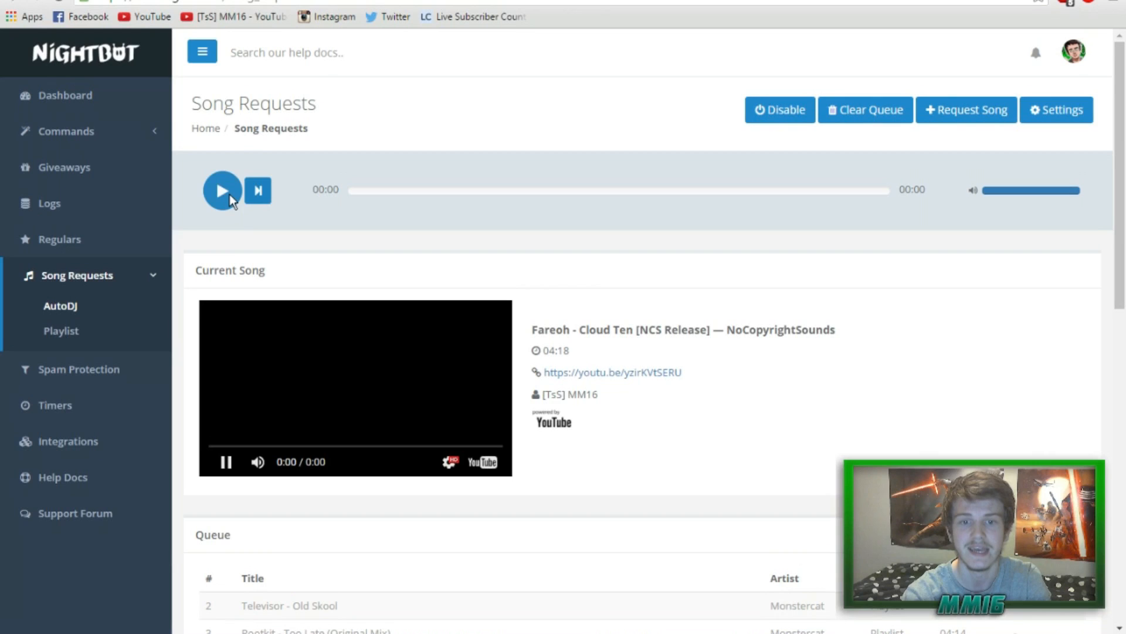
pyautogui.scroll(-5, 357, 348)
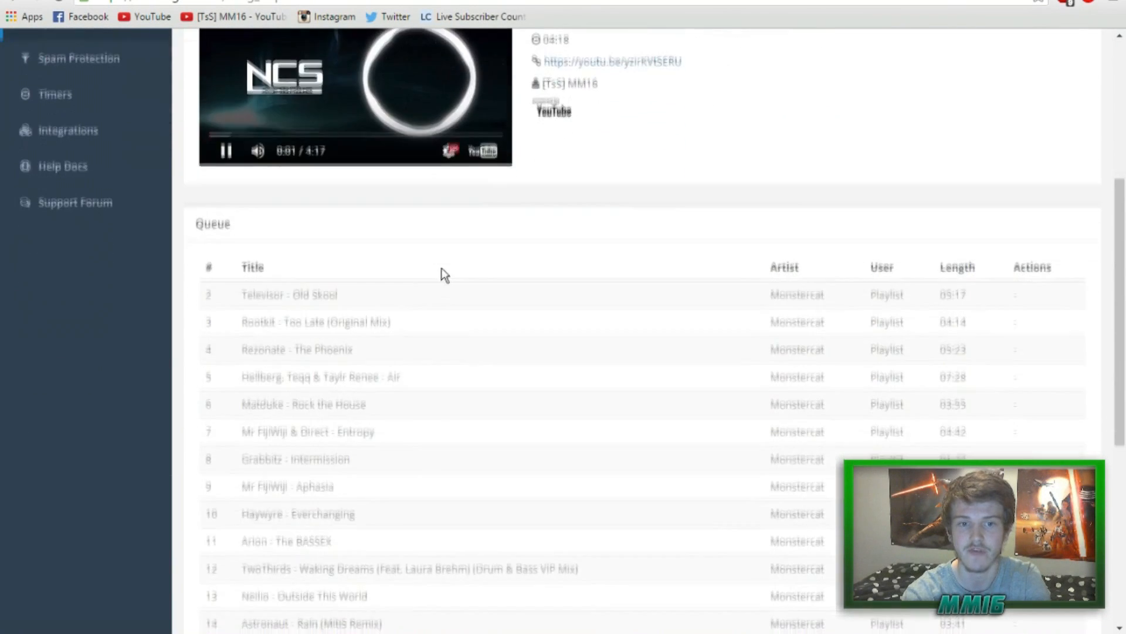
pyautogui.scroll(3, 419, 286)
# Pause the song and check its title and requester in the Queue.
pyautogui.click(227, 120)
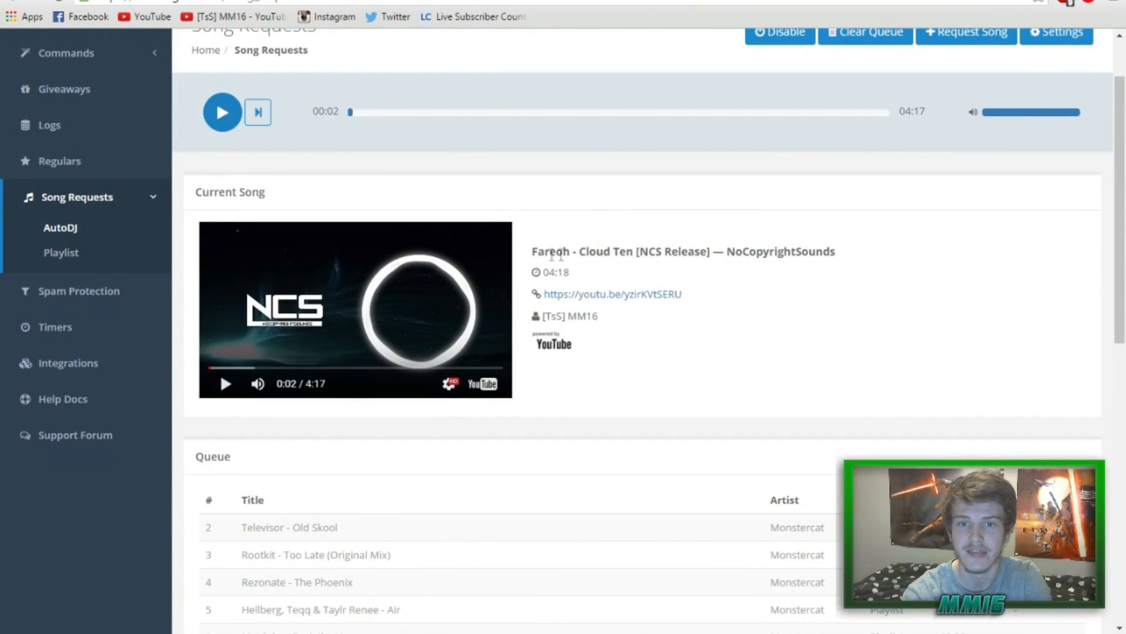
pyautogui.moveTo(545, 252); pyautogui.dragTo(716, 251)
pyautogui.moveTo(622, 317); pyautogui.dragTo(537, 316)
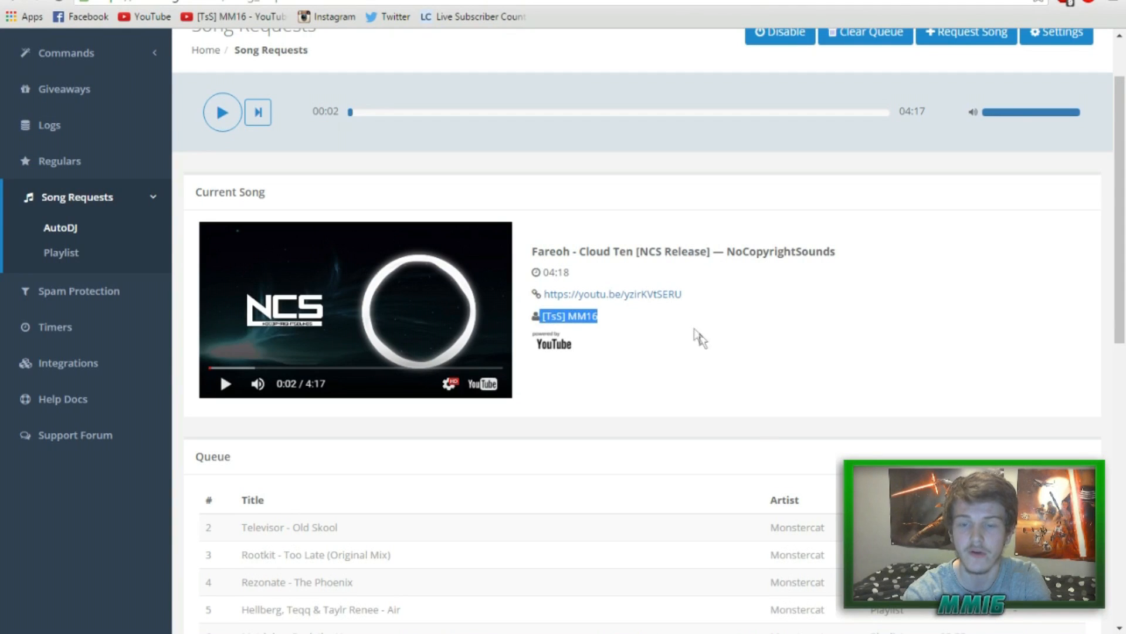
pyautogui.scroll(-7, 748, 479)
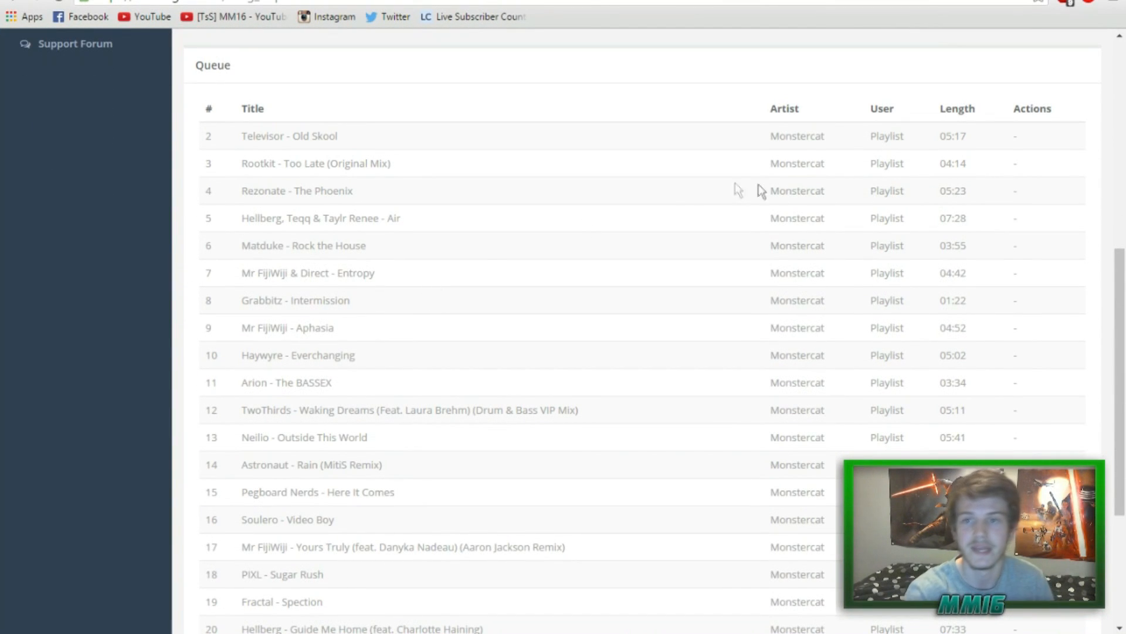
pyautogui.scroll(8, 923, 420)
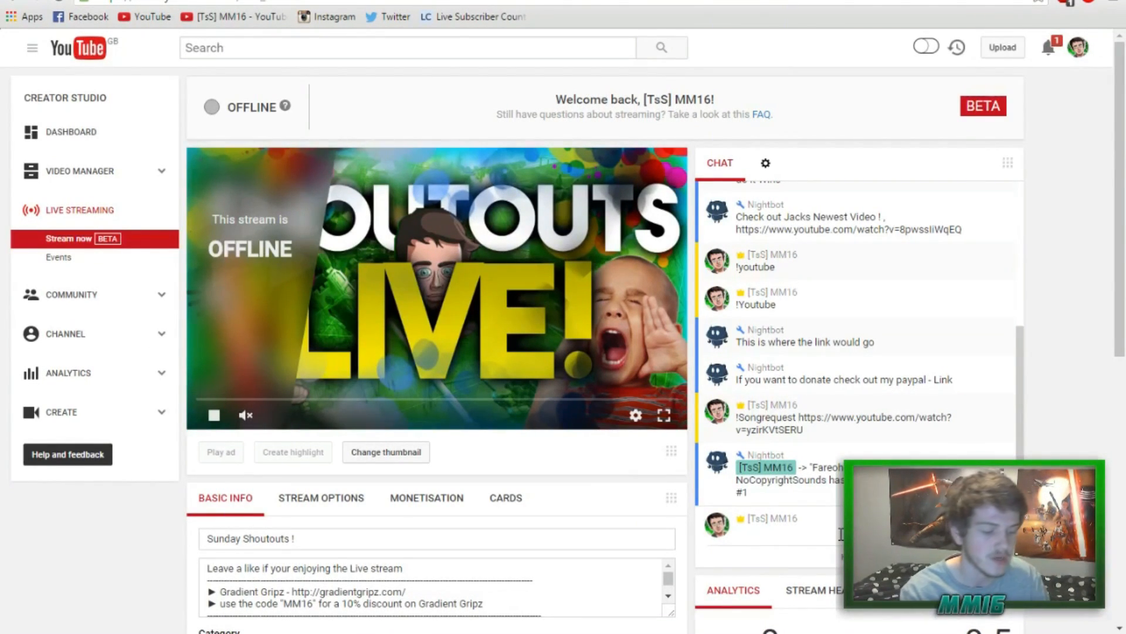
# Send the !currentsong and !Skipsong commands in the YouTube live chat.
pyautogui.write('urrent ')
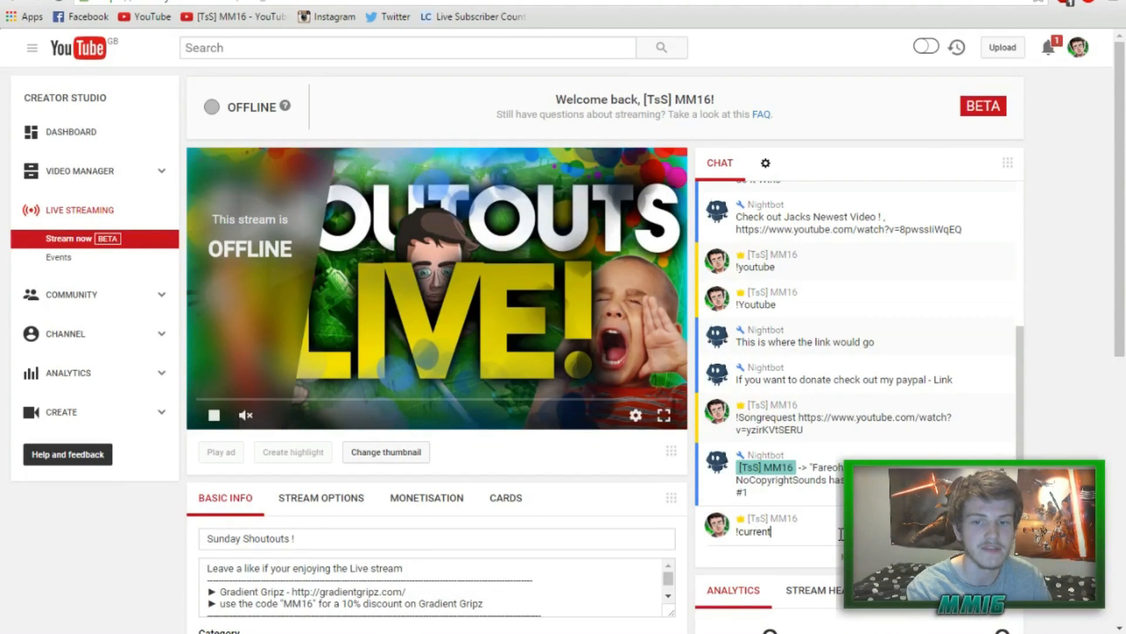
pyautogui.write('song')
pyautogui.press('Return')
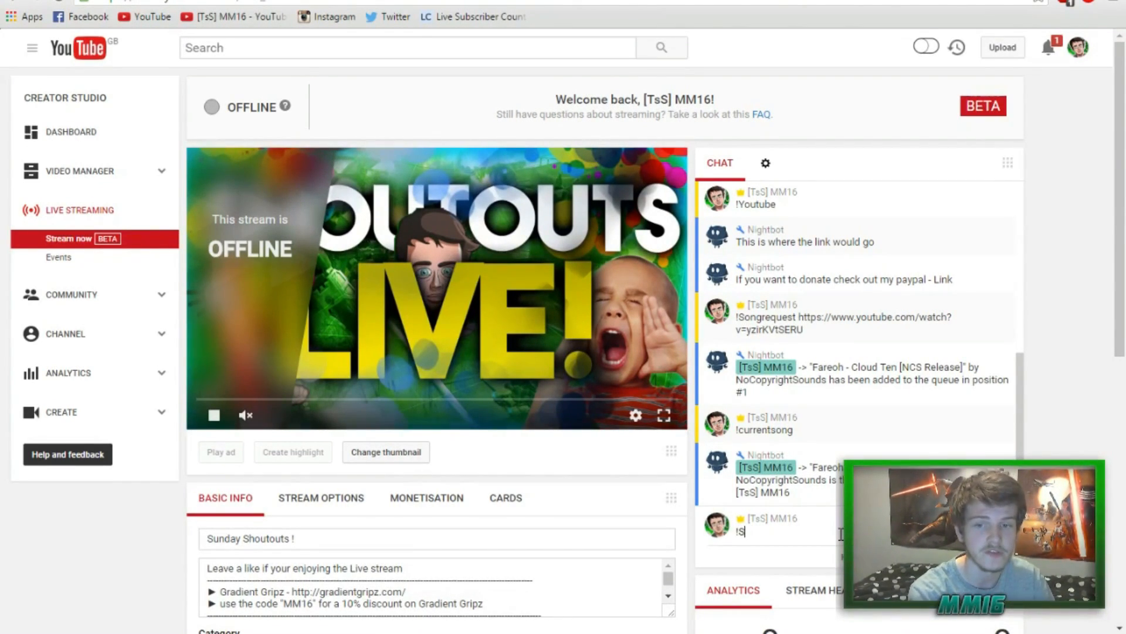
pyautogui.write('song')
pyautogui.press('Return')
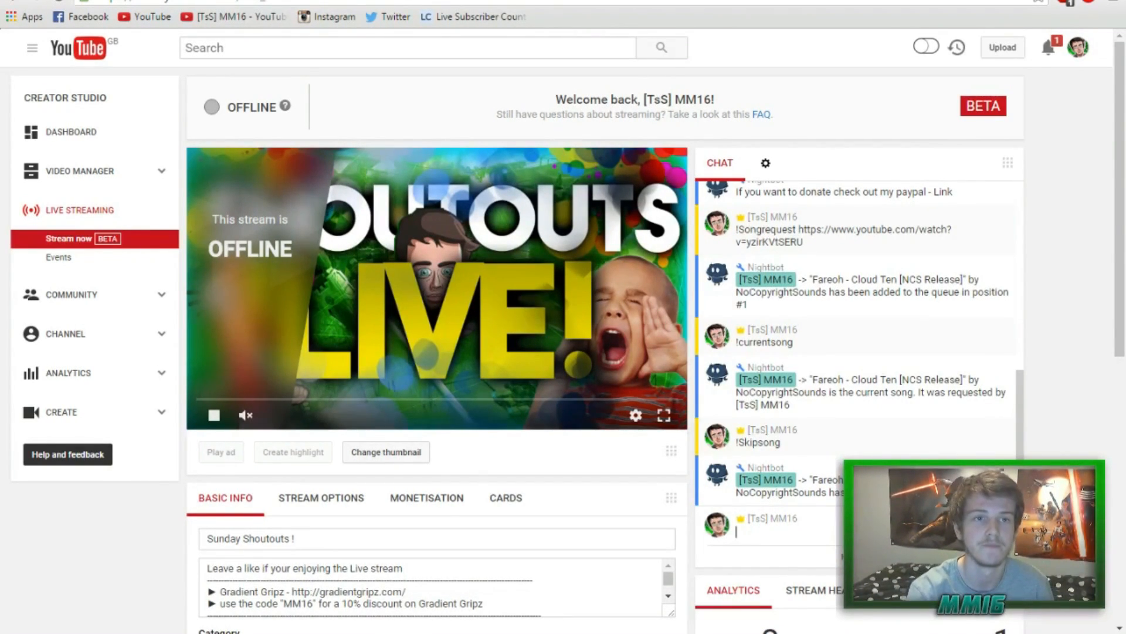
# Pause the now-playing song in Nightbot and switch OBS to the full-screen webcam Scene 2.
pyautogui.click(404, 1)
pyautogui.click(226, 336)
pyautogui.click(595, 0)
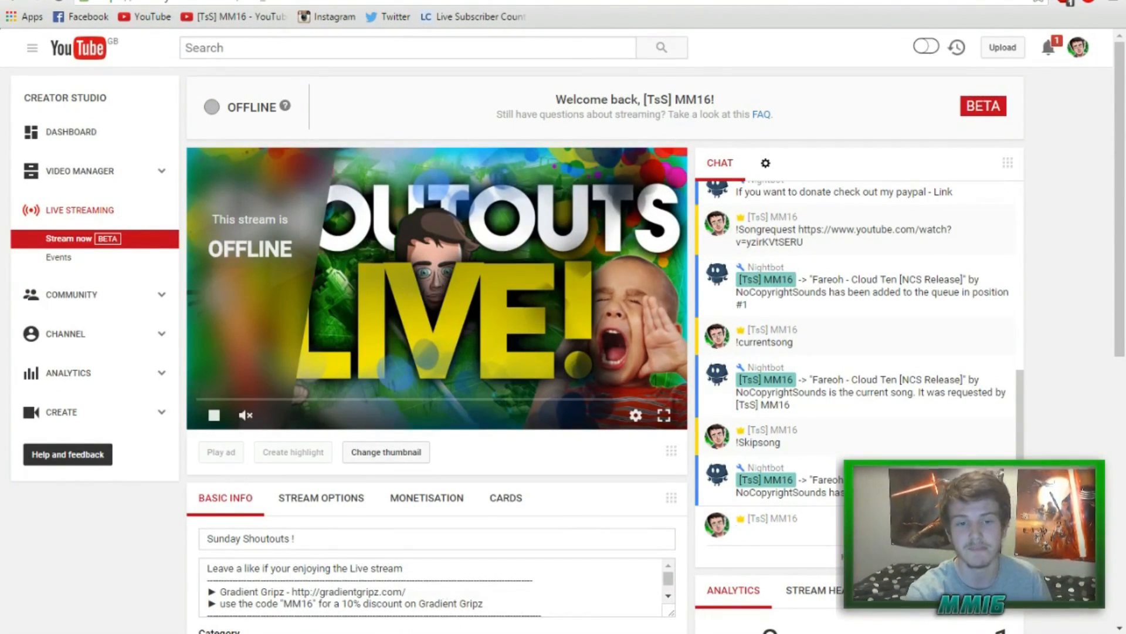
pyautogui.click(358, 632)
pyautogui.click(364, 522)
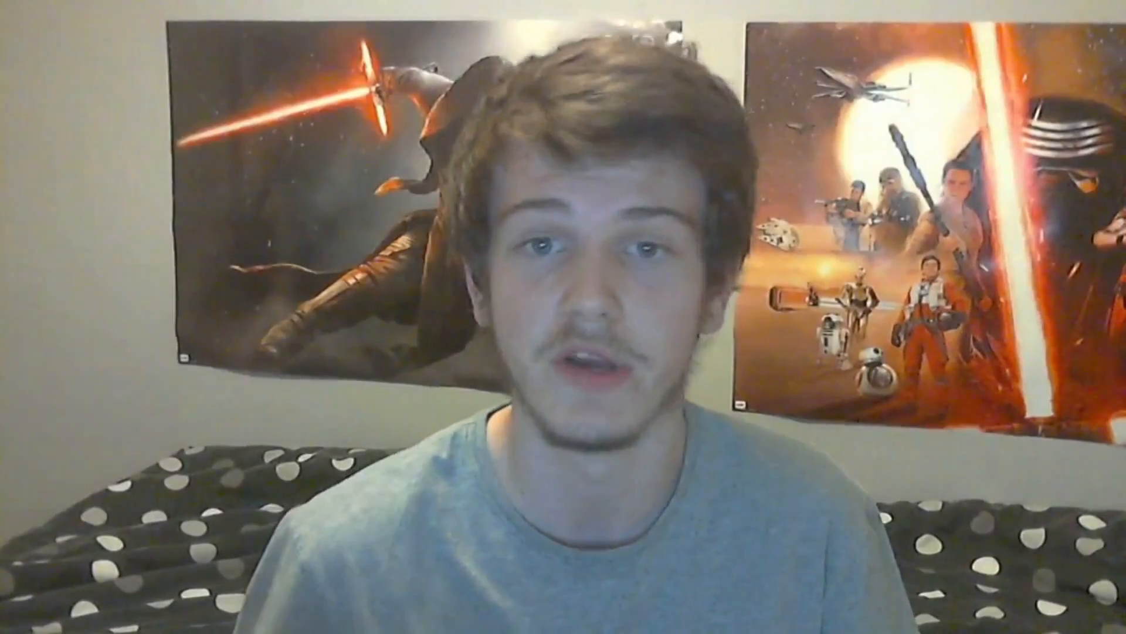